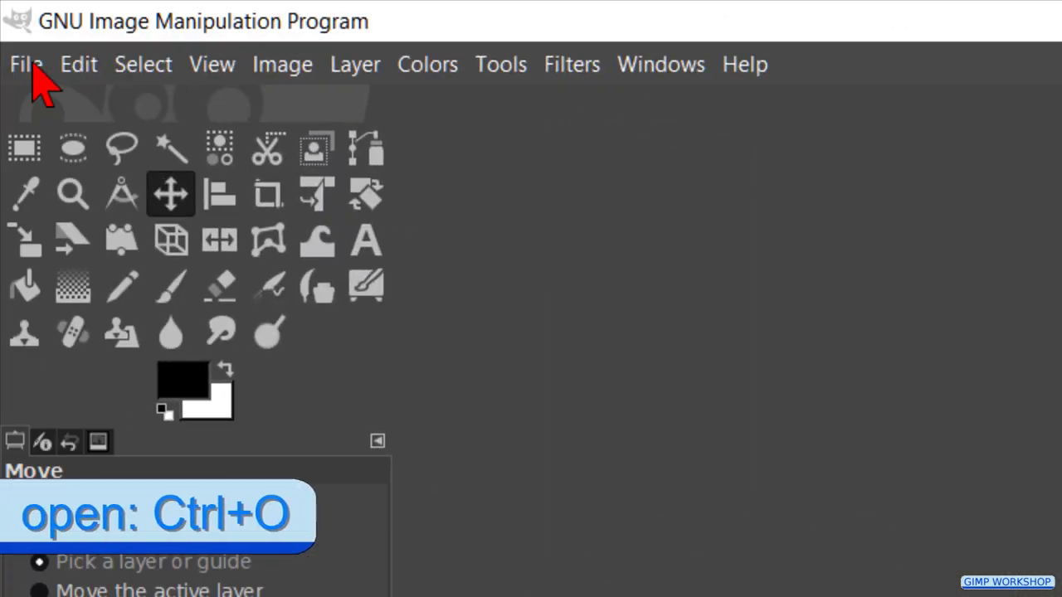
Step: Open the typewriter photo 01 typewriter-102100.jpg (2832×2832 px) in GIMP
left_click(27, 65)
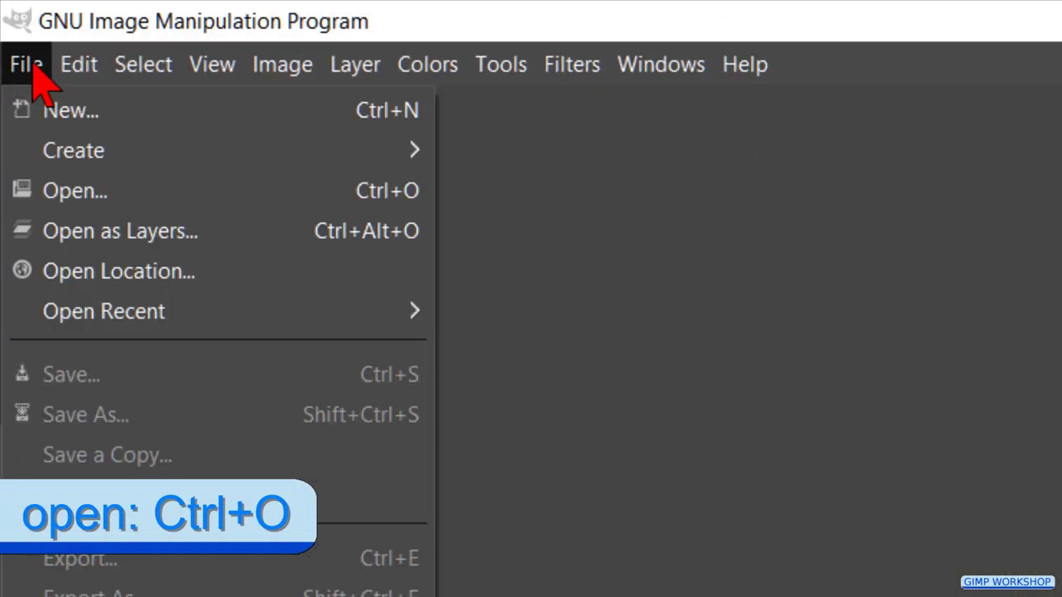
left_click(70, 141)
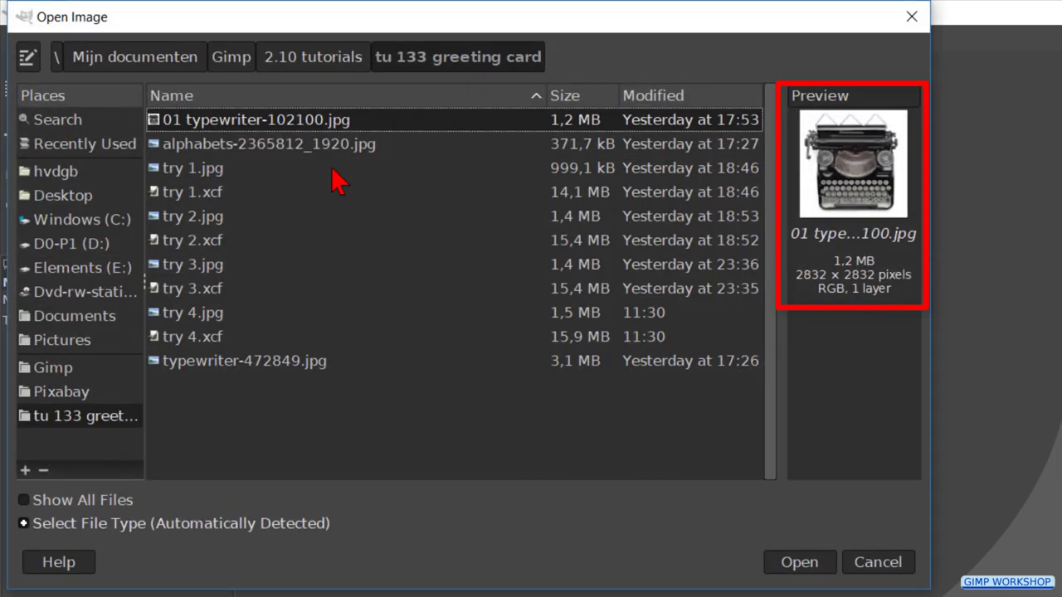
double_click(370, 124)
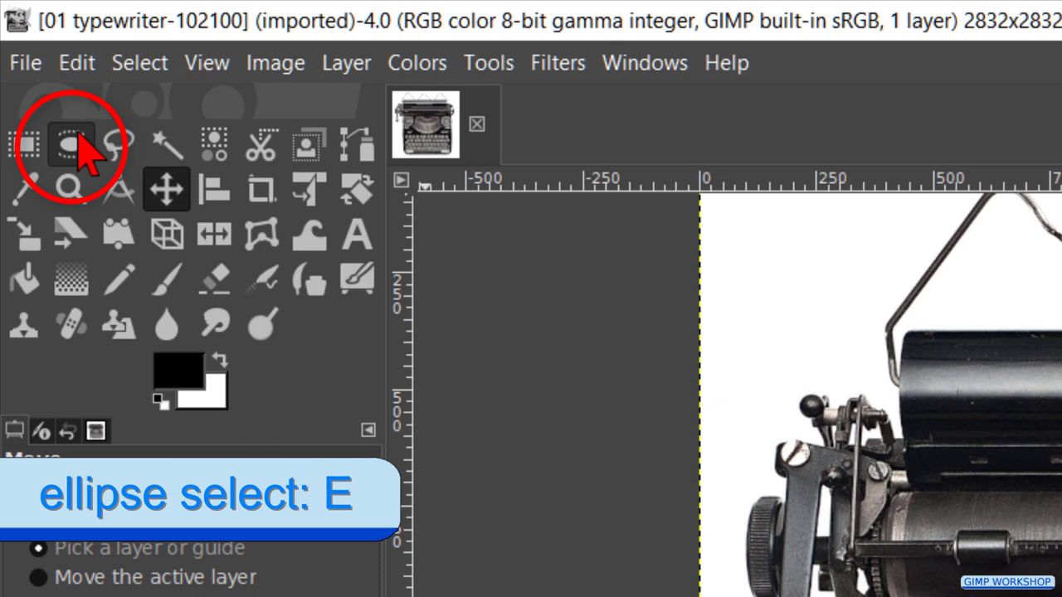
Step: Select the Ellipse Select tool with Fixed aspect ratio 1:1 enabled
left_click(83, 148)
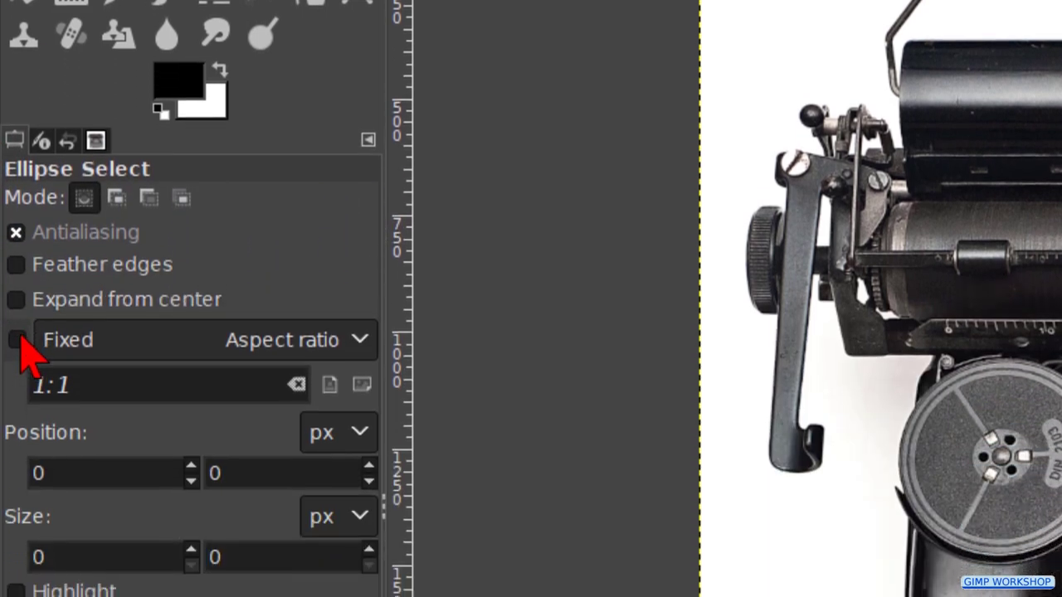
left_click(17, 340)
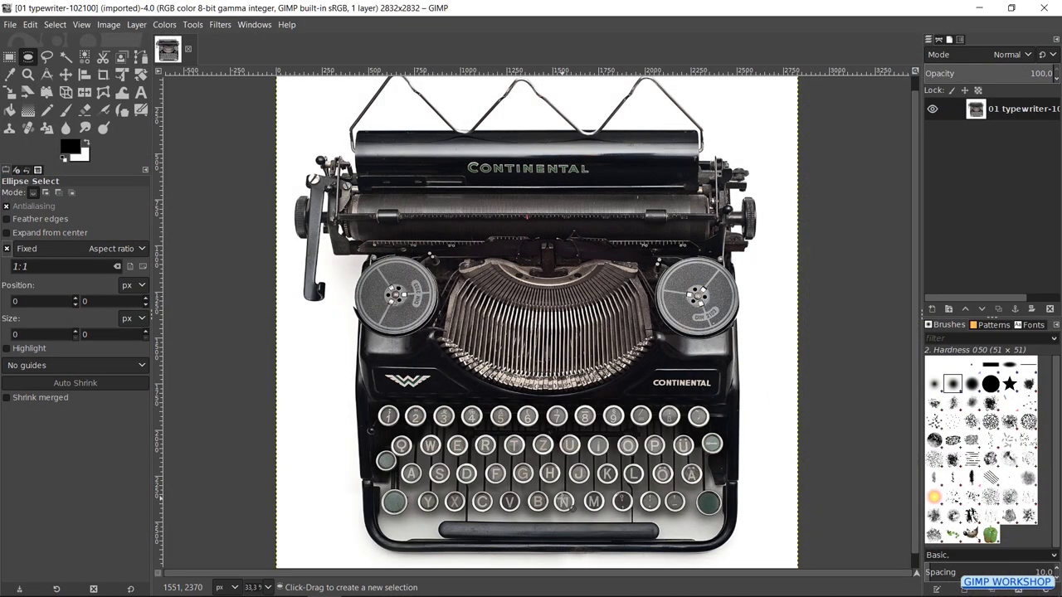
Step: Zoom in and fit a circular selection around the H key's outer ring
scroll(554, 496, "up", 4)
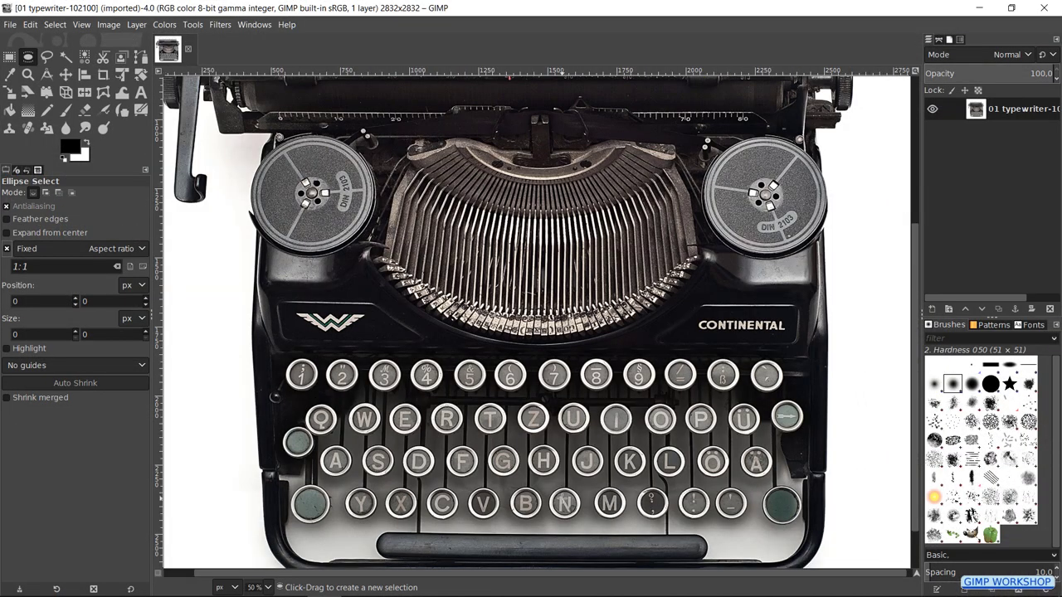
scroll(535, 485, "up", 3)
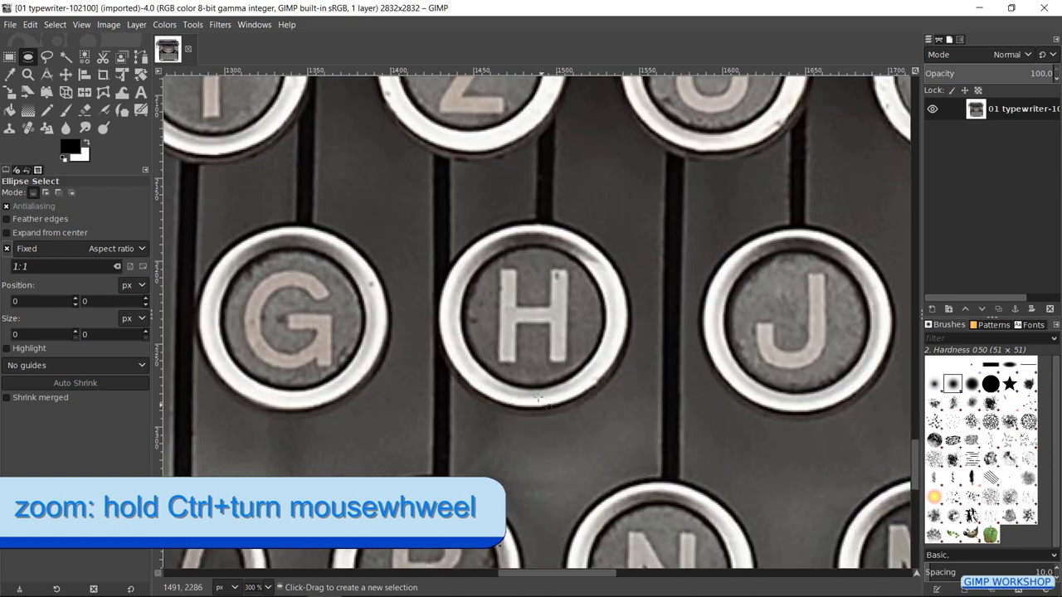
scroll(551, 281, "up", 1)
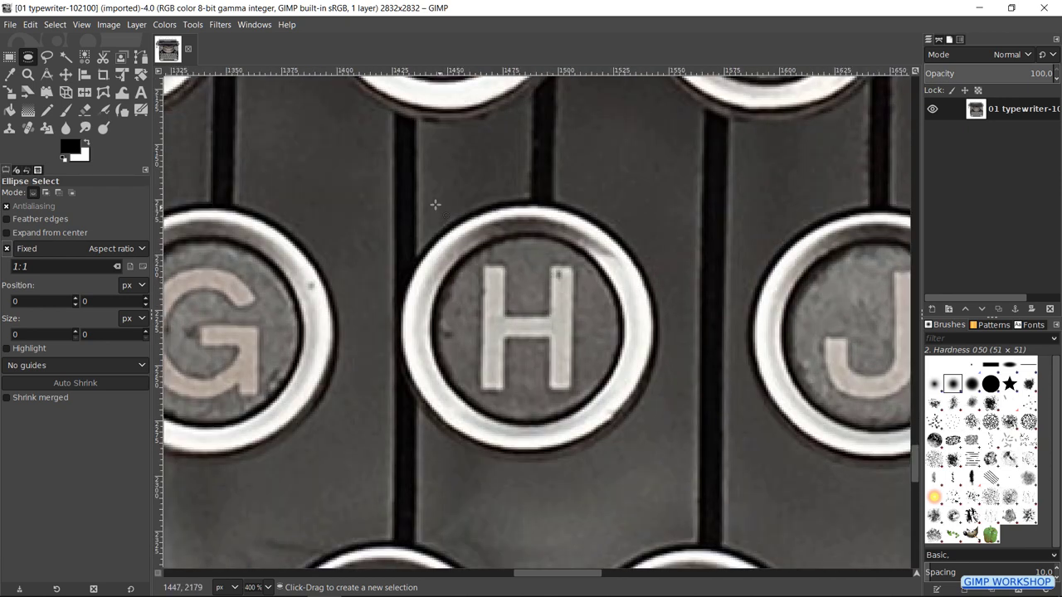
left_click_drag(398, 205, 657, 410)
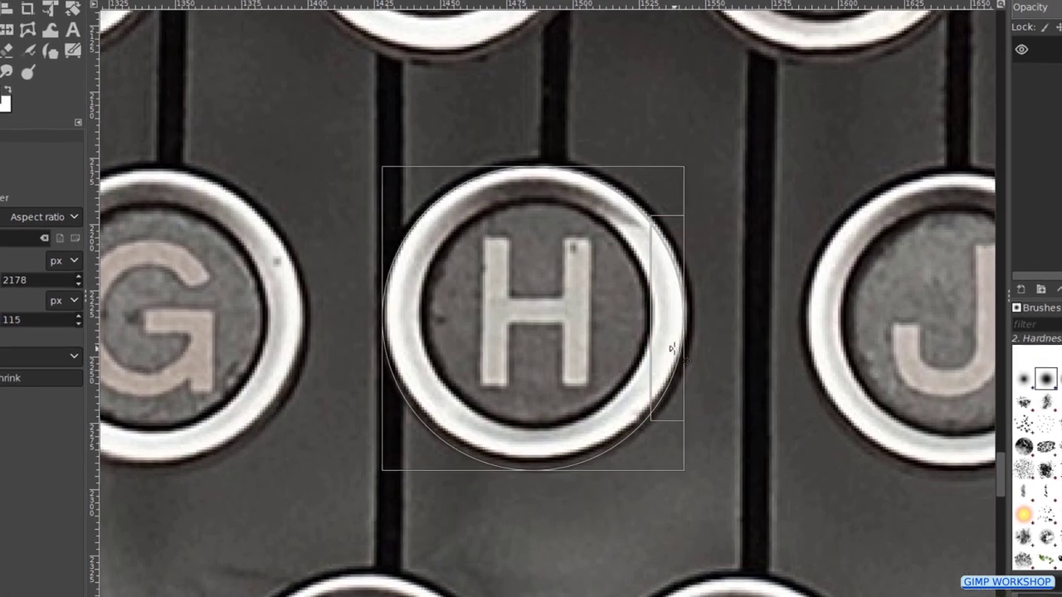
left_click_drag(671, 349, 685, 348)
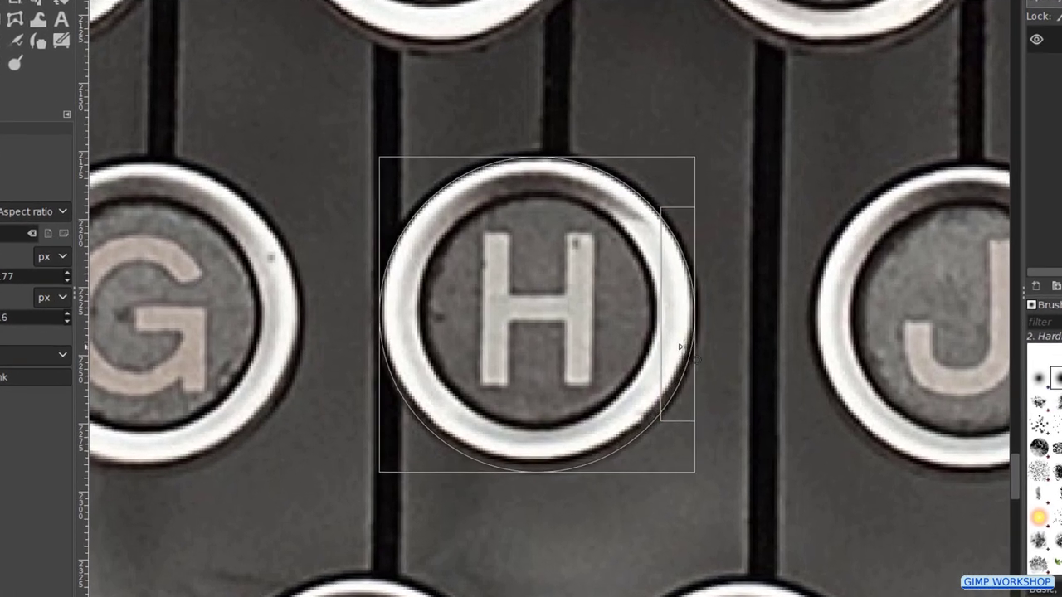
left_click_drag(564, 443, 550, 443)
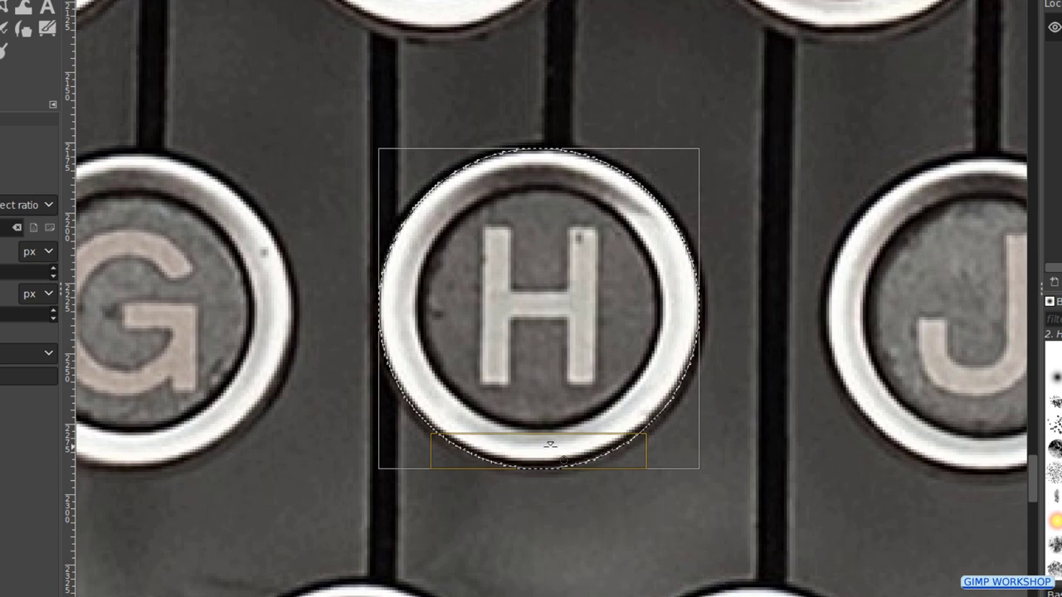
mouse_move(562, 370)
left_mouse_down()
mouse_move(575, 358)
mouse_move(575, 315)
mouse_move(512, 341)
mouse_move(563, 365)
left_mouse_up()
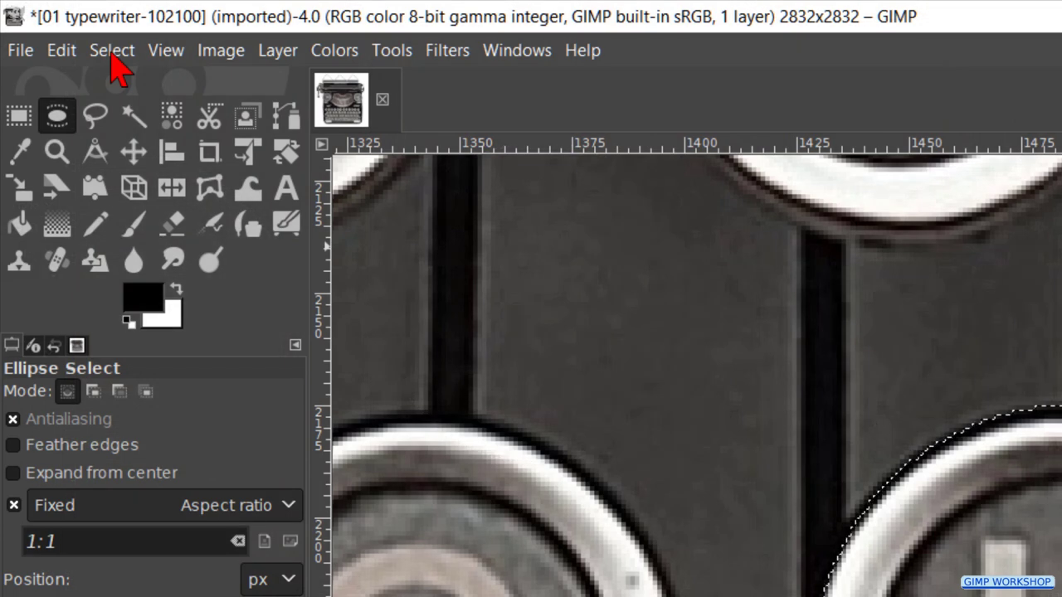
Step: Feather the H-key selection by 5 px
left_click(111, 53)
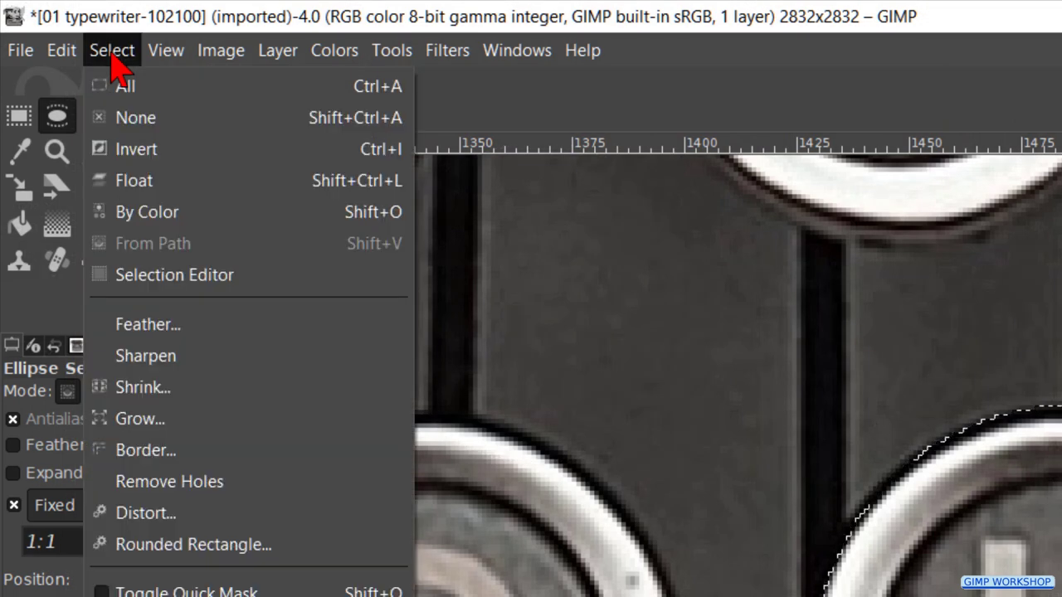
left_click(148, 325)
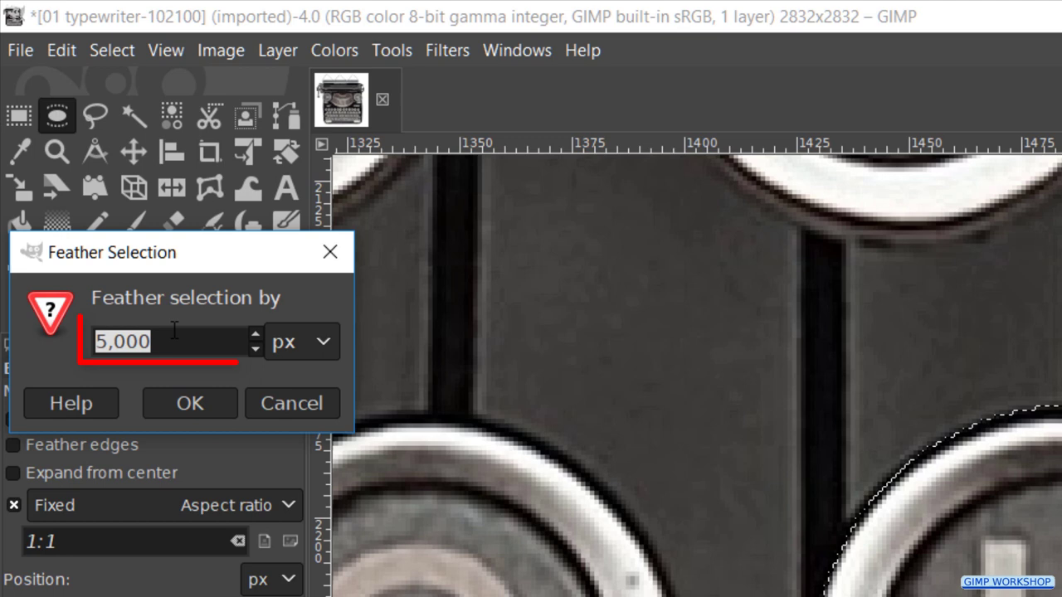
left_click(189, 405)
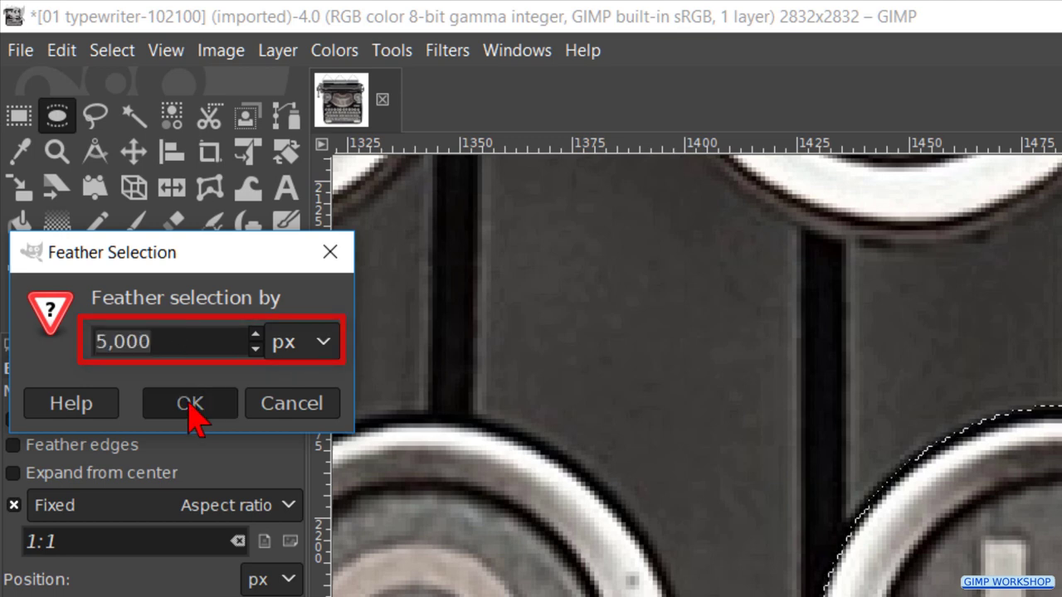
Step: Copy the feathered H key to the clipboard
left_click(61, 52)
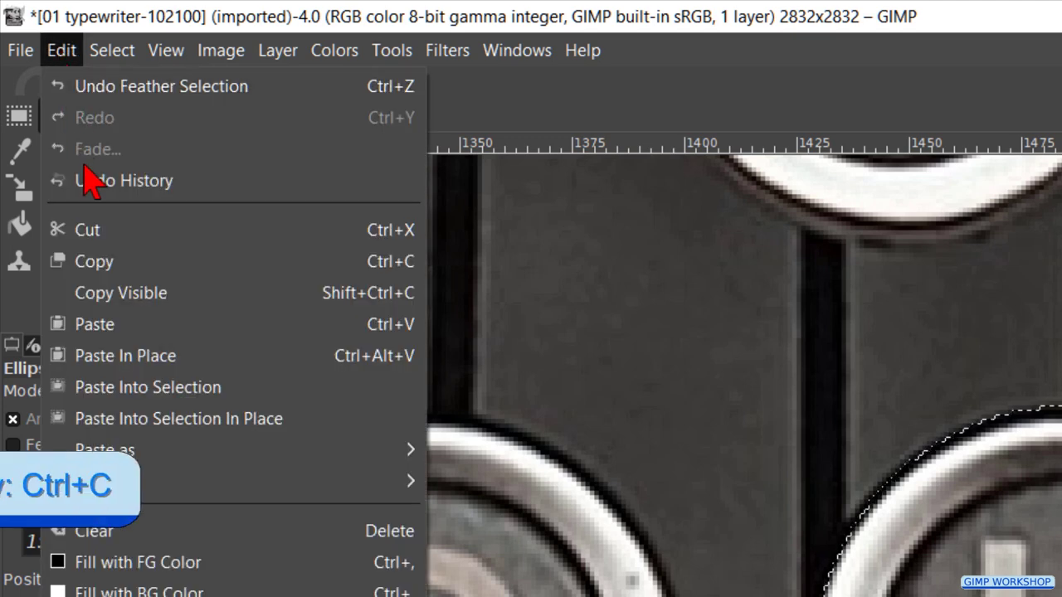
left_click(115, 266)
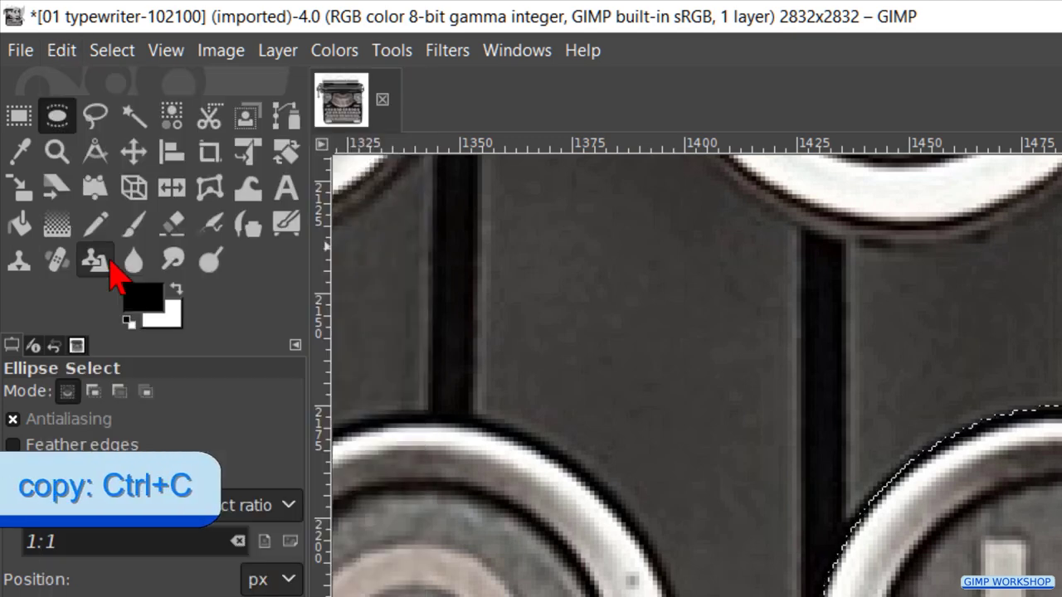
left_click(62, 52)
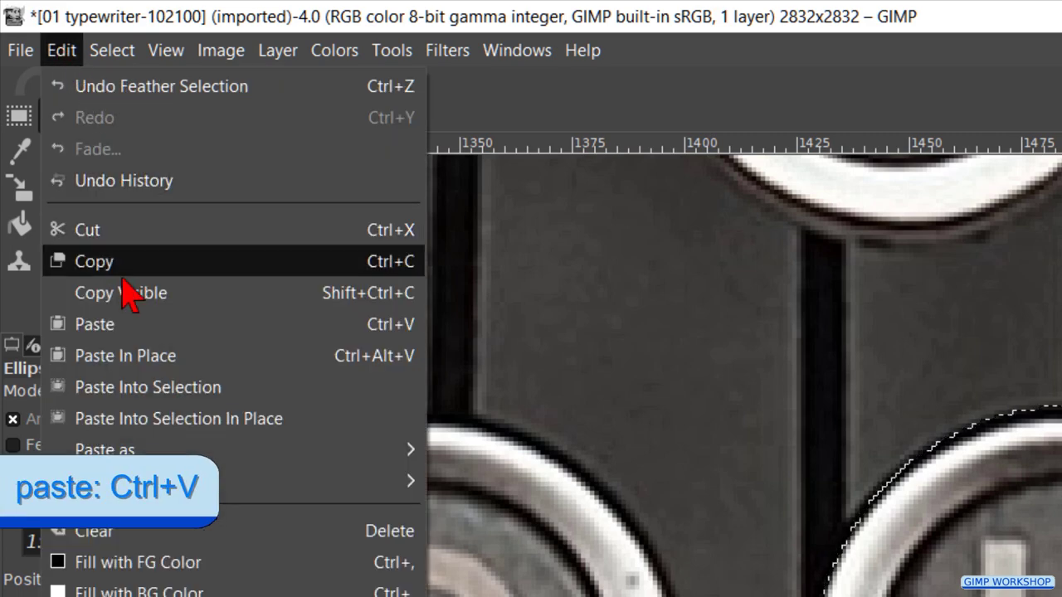
Step: Paste the H key as a new layer and rename it 'H'
left_click(94, 324)
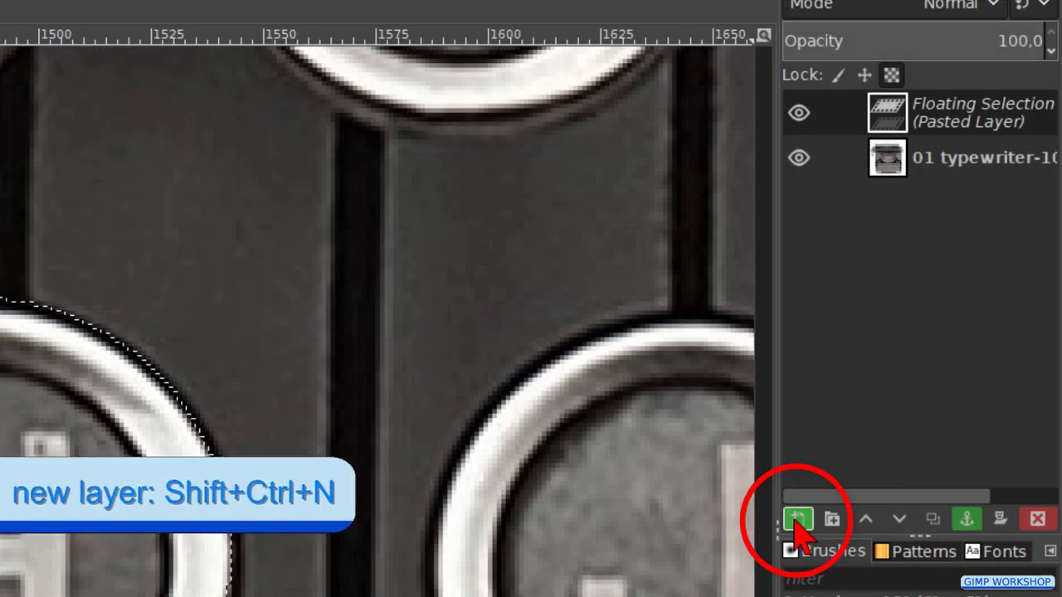
left_click(796, 520)
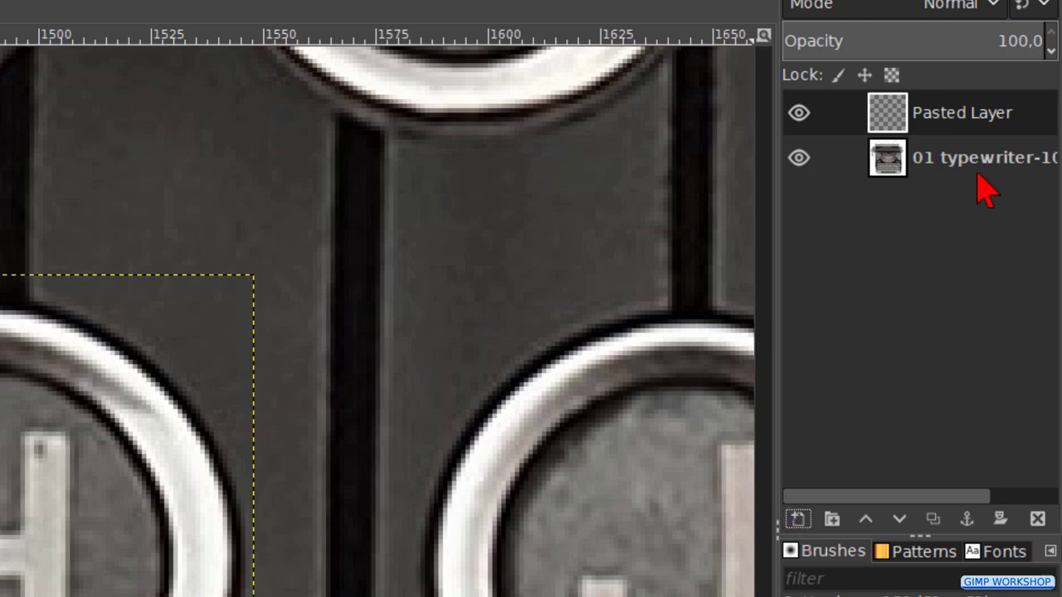
double_click(973, 116)
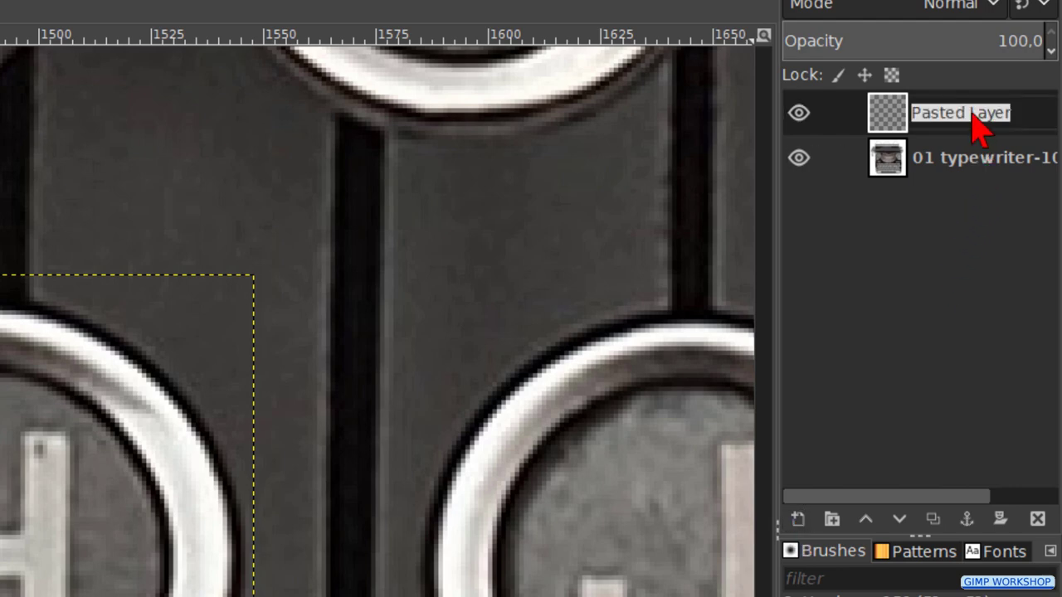
type("H")
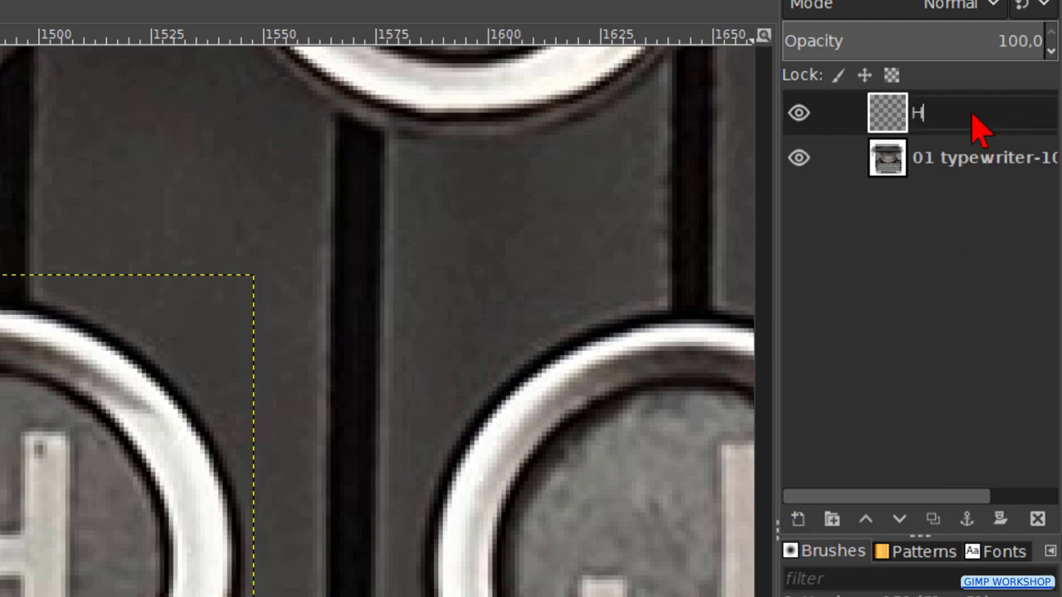
key("Return")
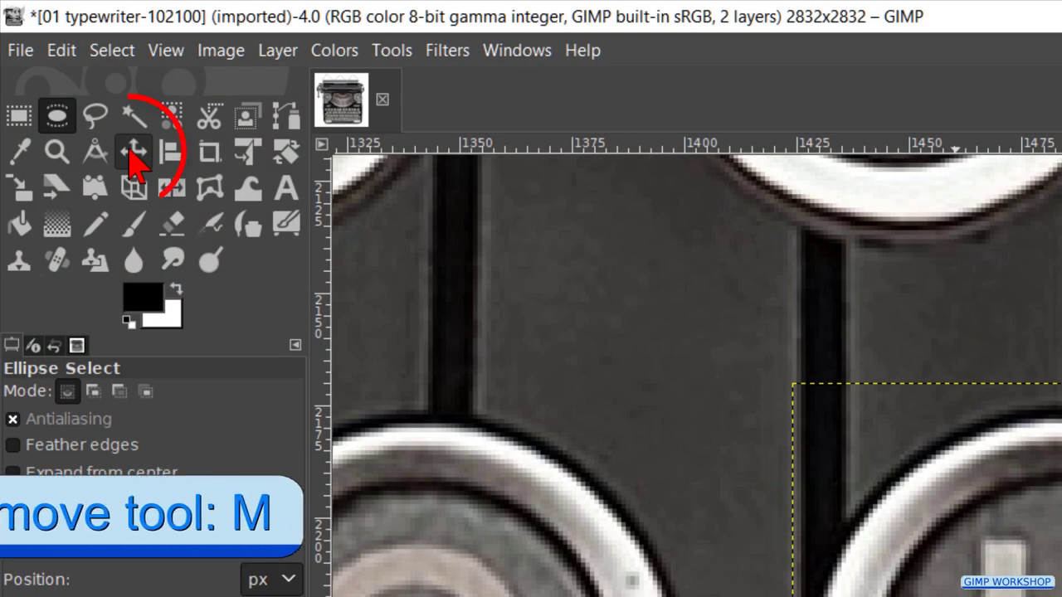
Step: Move the H layer alone so the copied H key covers the R key
left_click(130, 152)
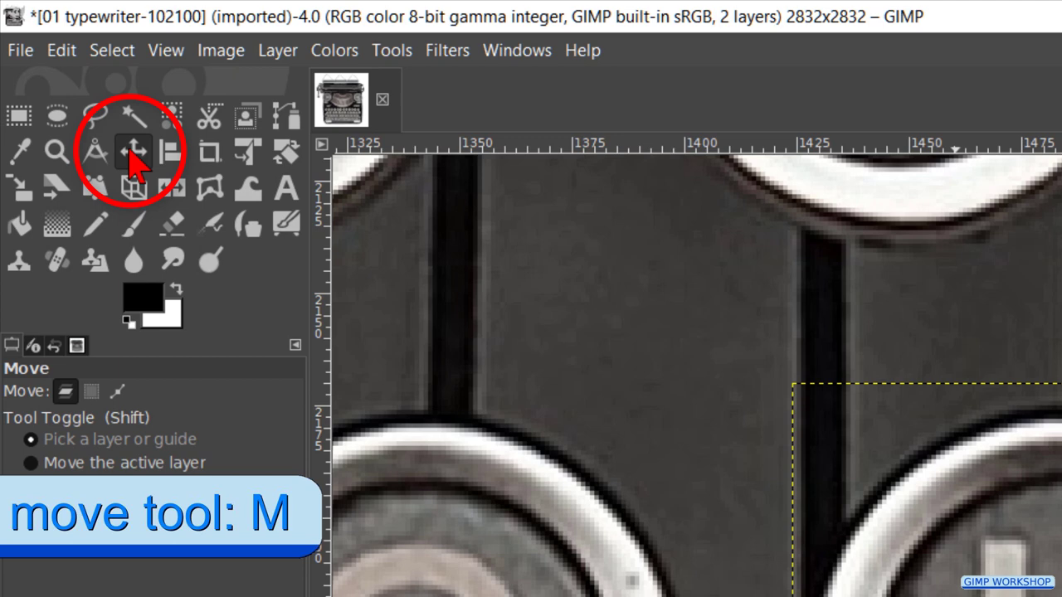
left_click(148, 475)
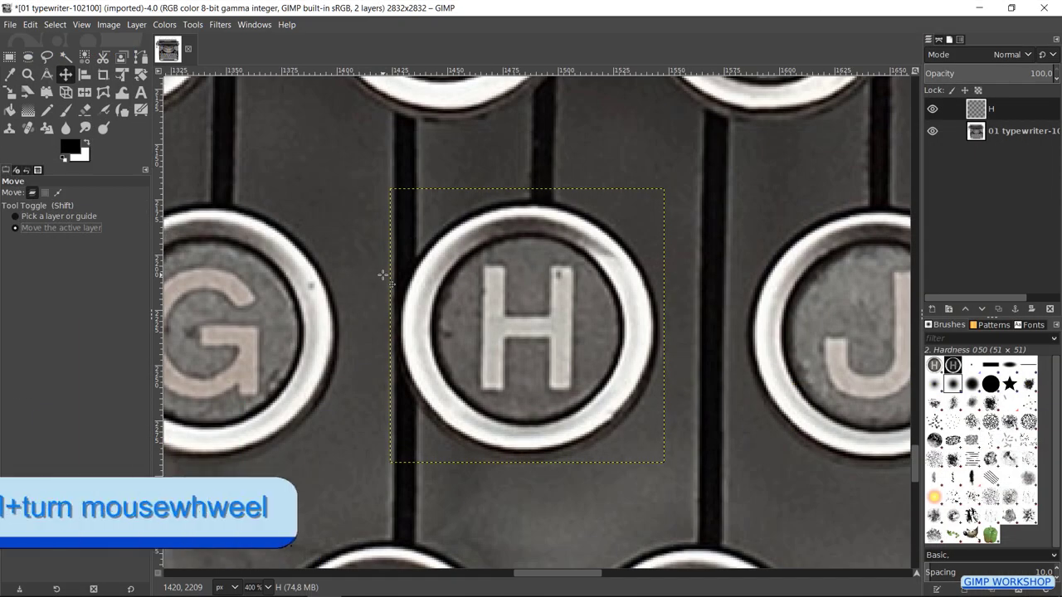
scroll(383, 276, "down", 3, "ctrl")
scroll(383, 276, "down", 1, "ctrl")
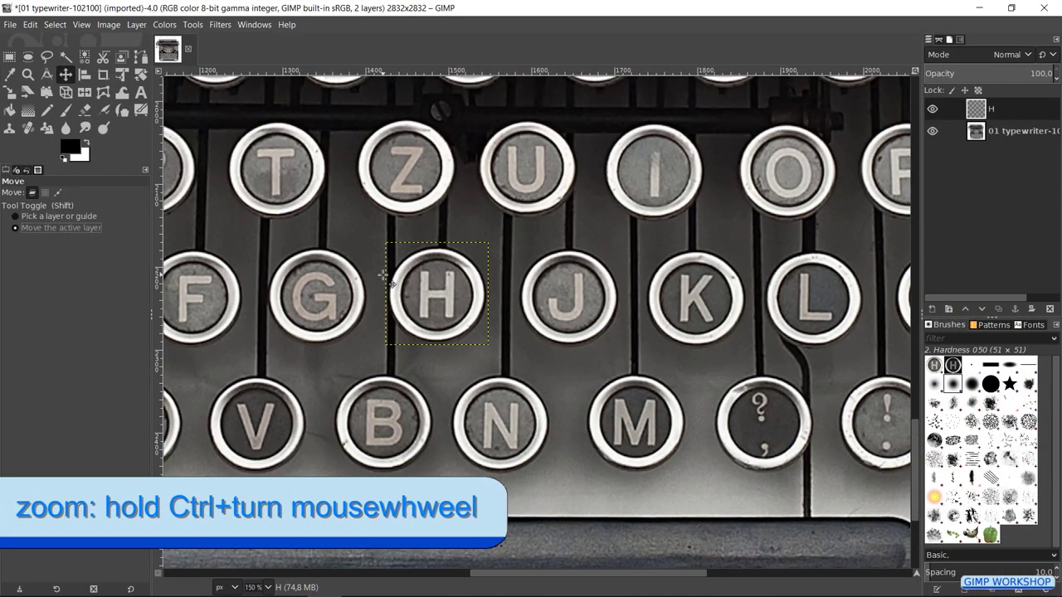
scroll(383, 276, "down", 1, "ctrl")
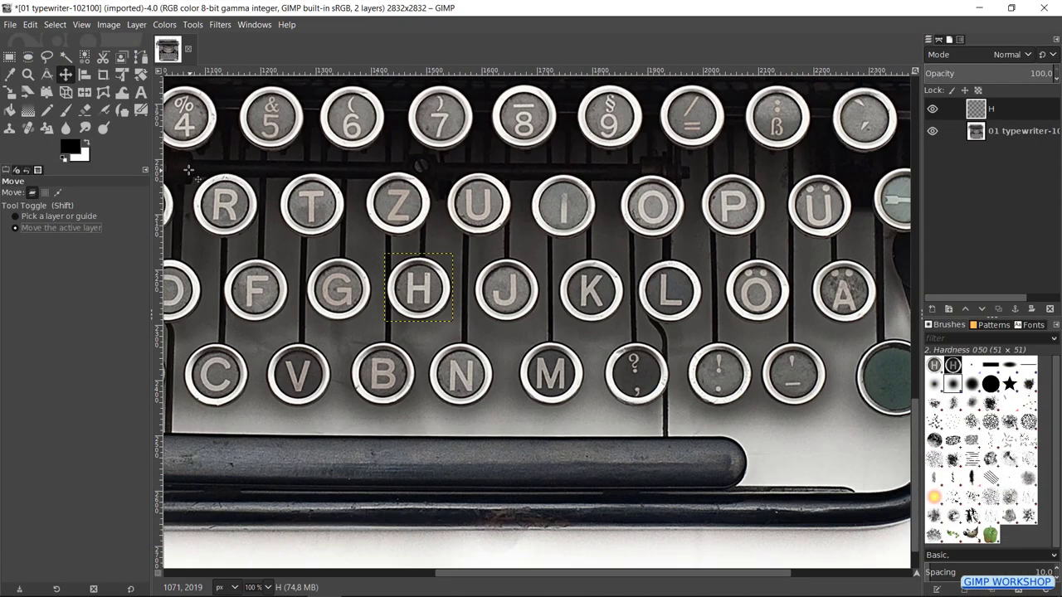
scroll(188, 170, "up", 1, "ctrl")
scroll(188, 170, "up", 1)
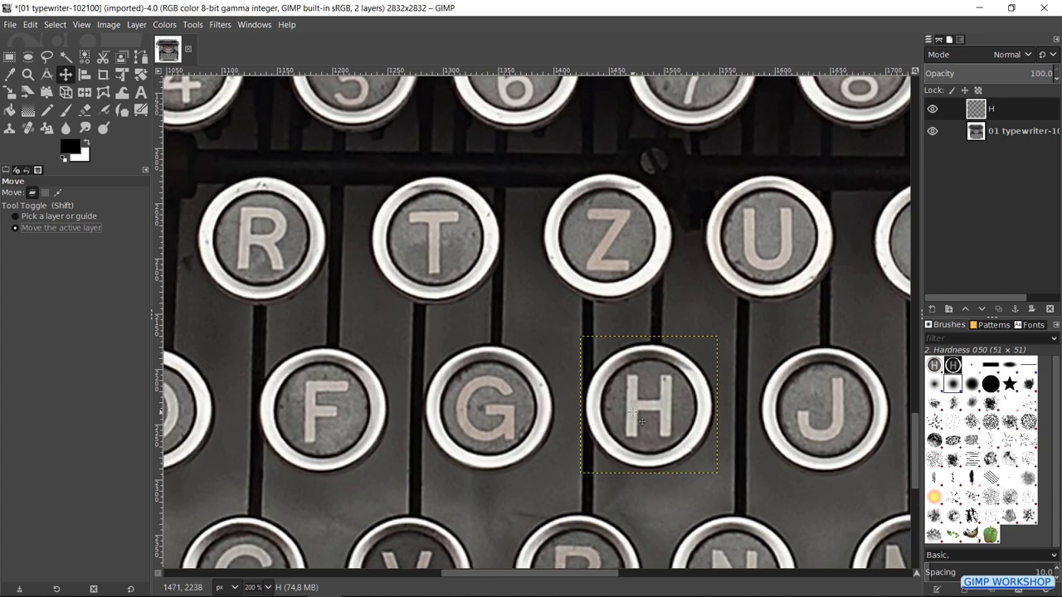
left_click_drag(641, 421, 256, 255)
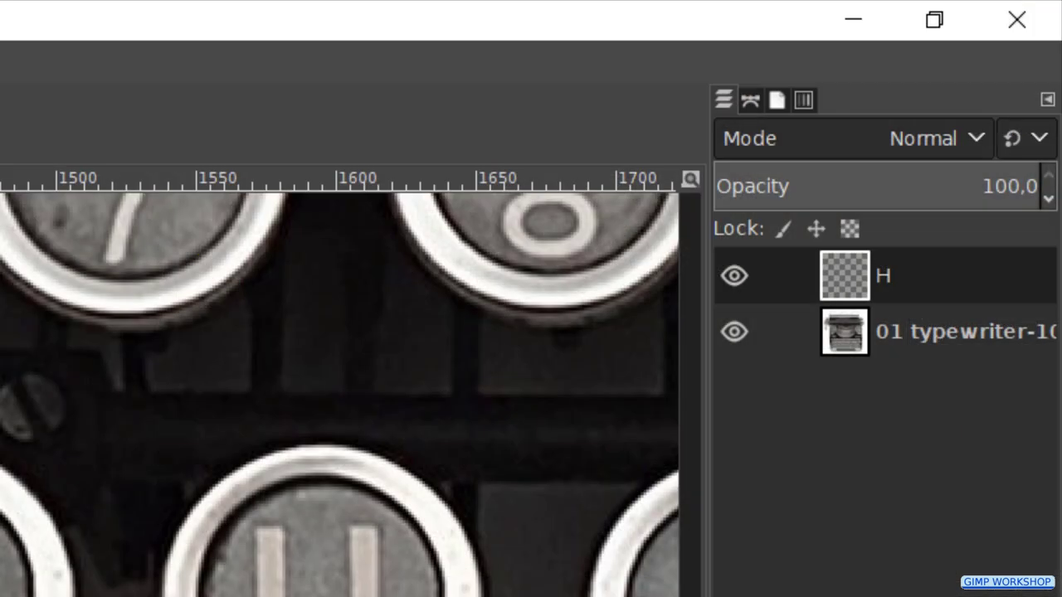
Step: On the photo layer, draw a 115×115 px circular selection around the A key
left_click(954, 332)
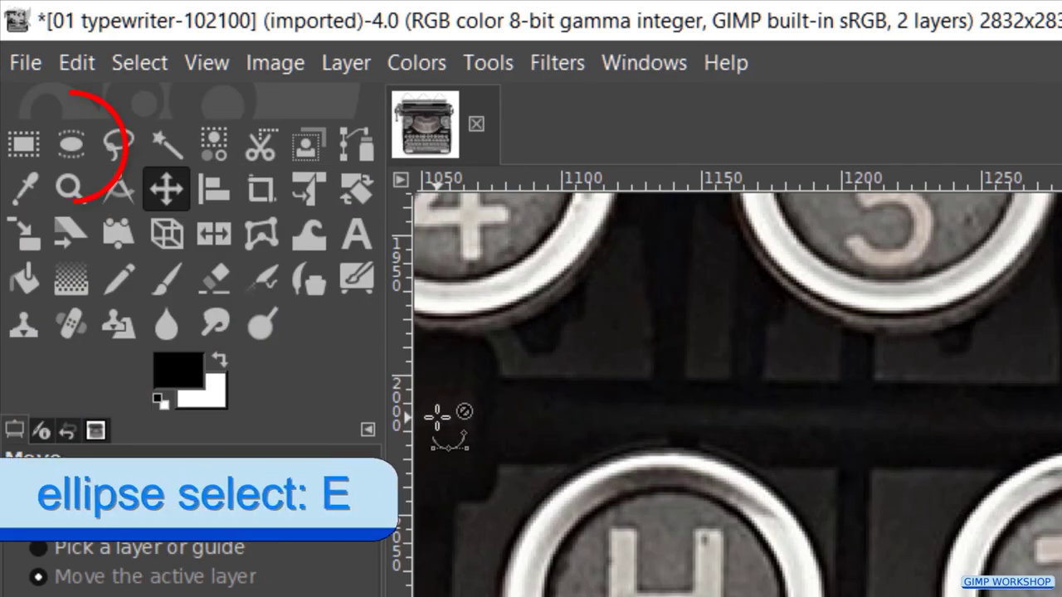
key("e")
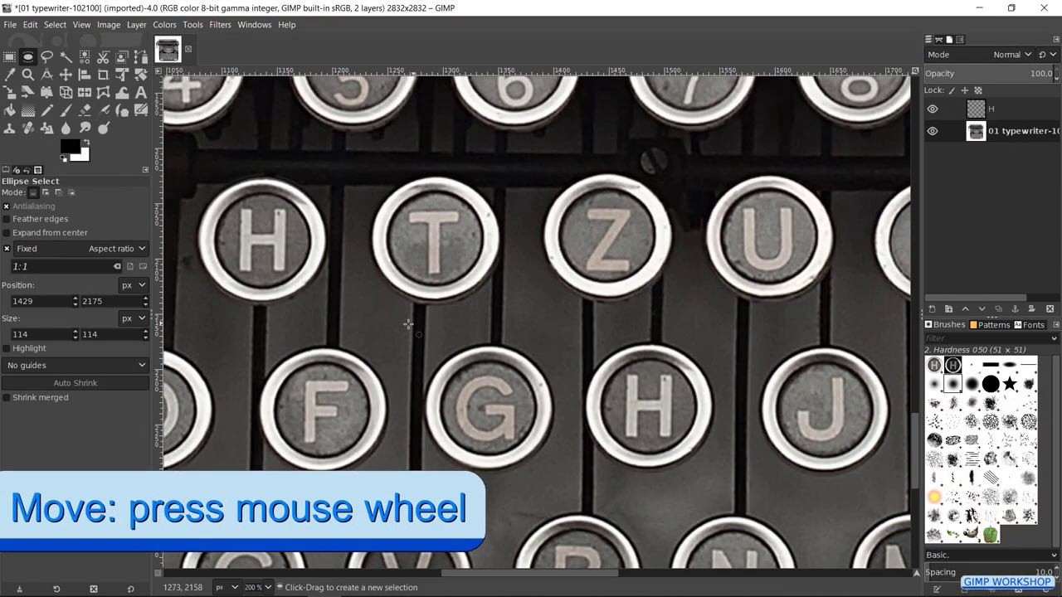
left_click_drag(398, 325, 875, 289)
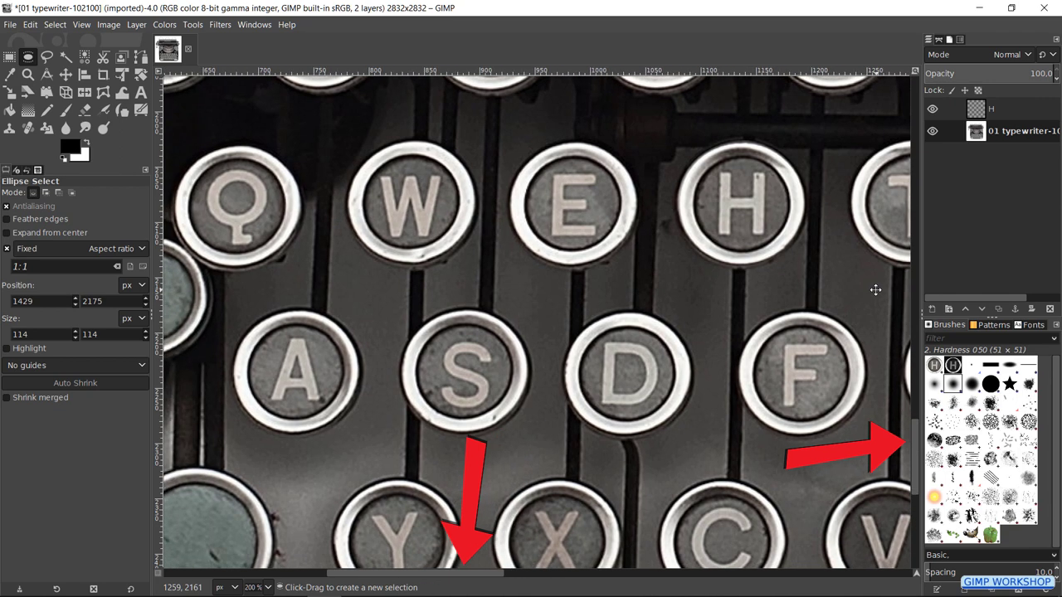
scroll(417, 315, "up", 4)
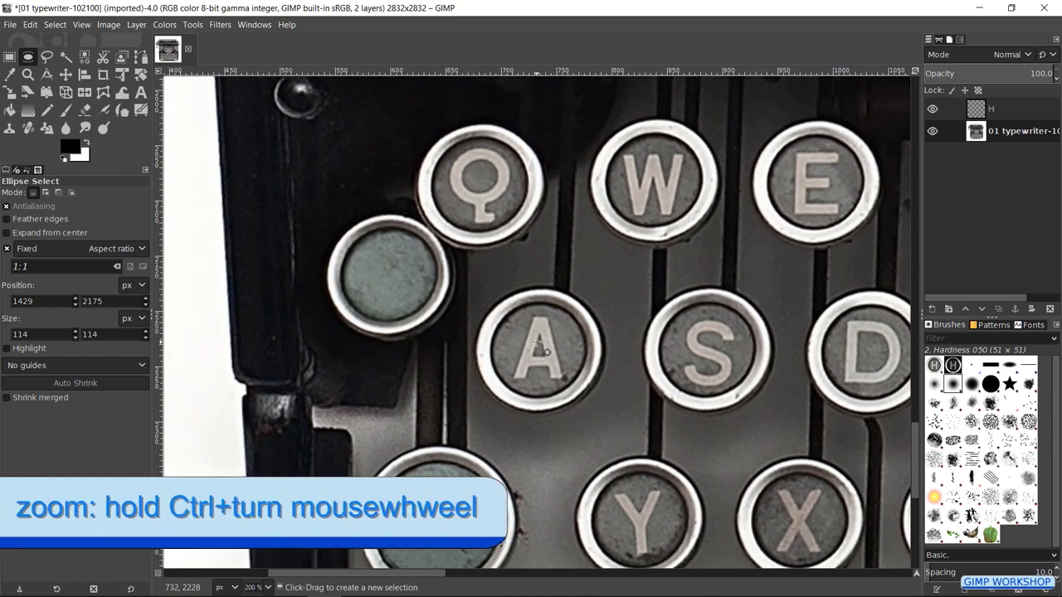
scroll(541, 343, "up", 3)
scroll(540, 340, "up", 1)
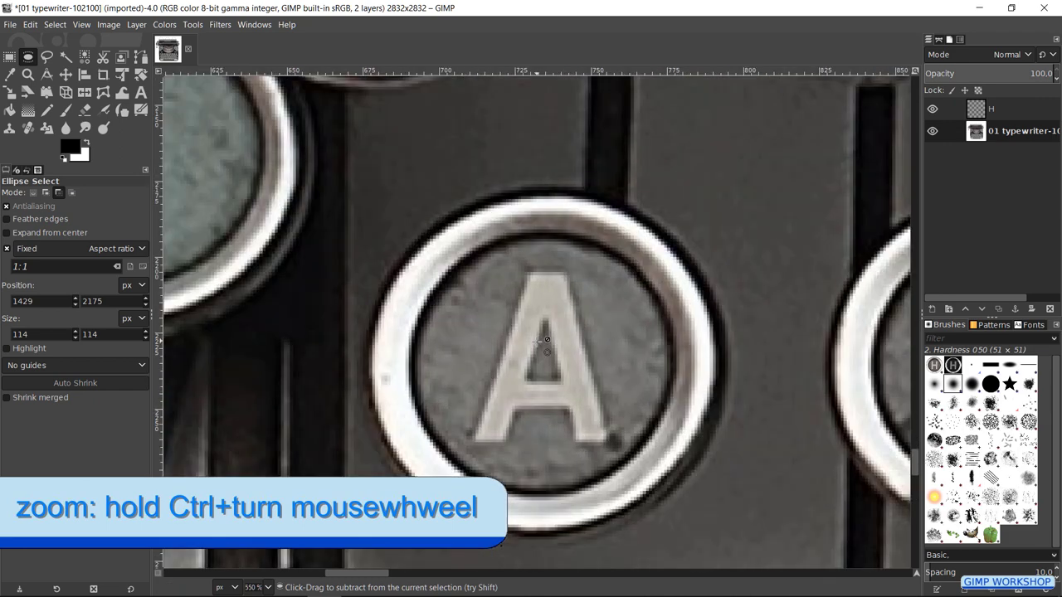
left_click_drag(366, 190, 715, 404)
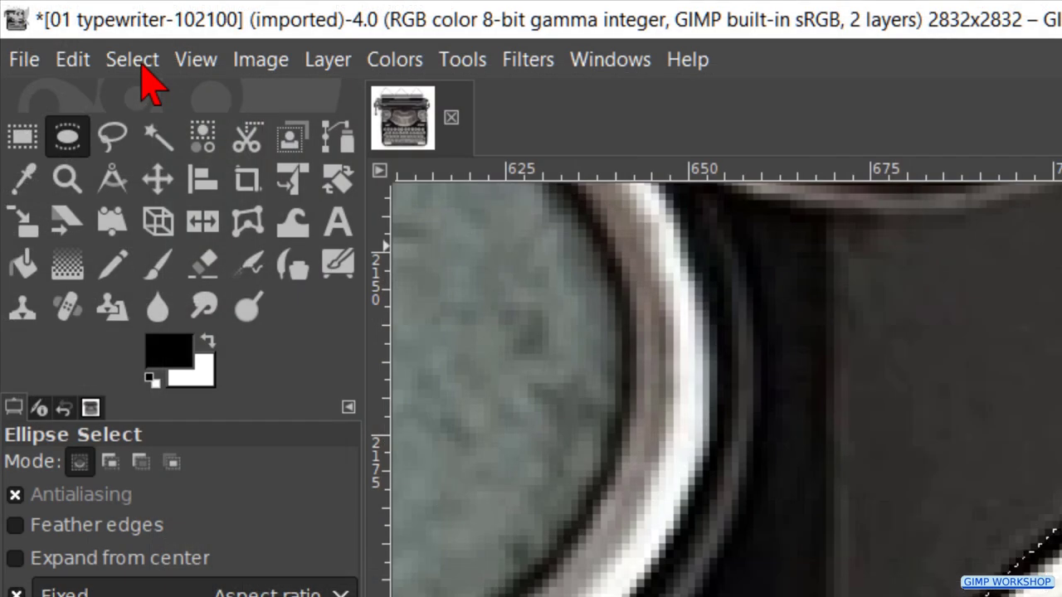
Step: Feather the A-key selection by 5 px, then copy and paste it
left_click(143, 65)
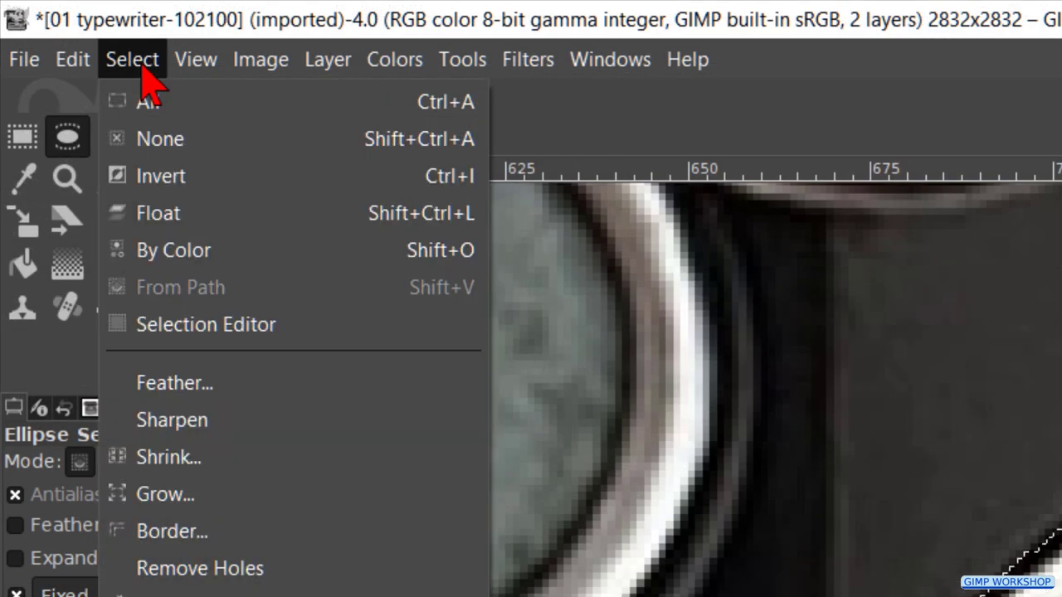
left_click(208, 390)
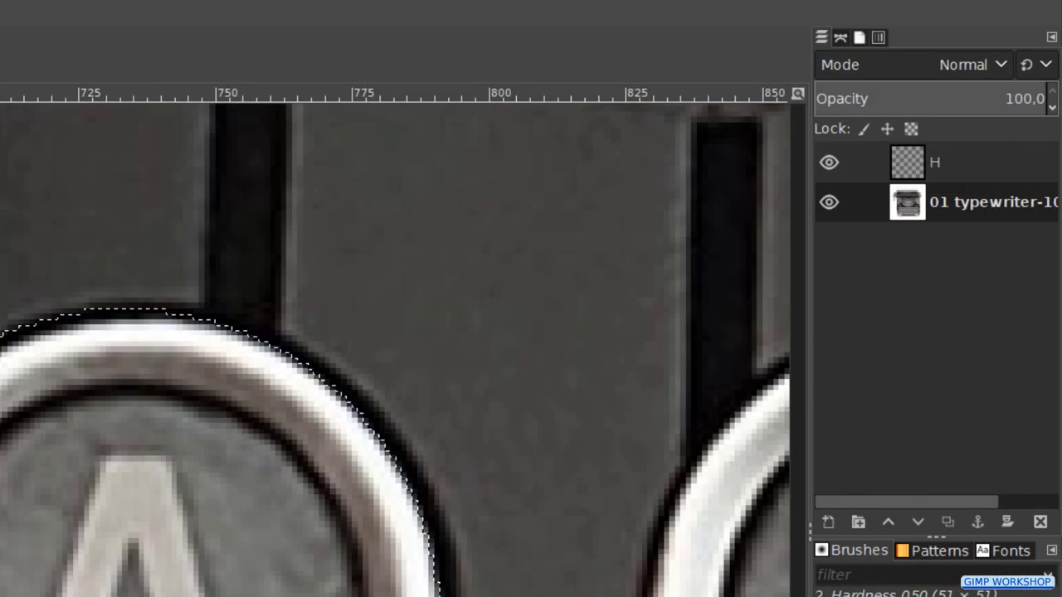
key("ctrl+c")
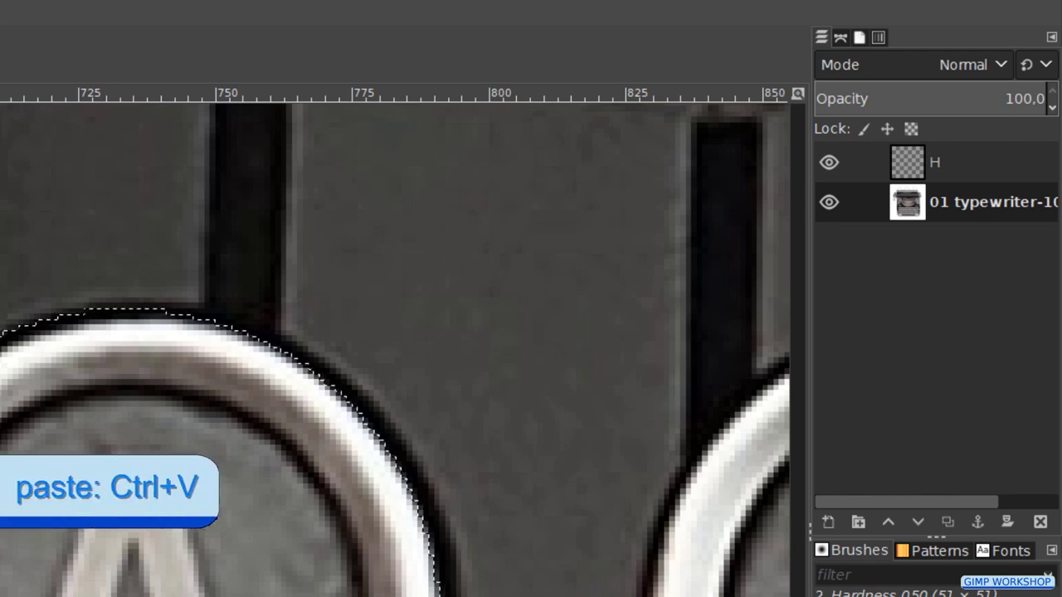
key("ctrl+v")
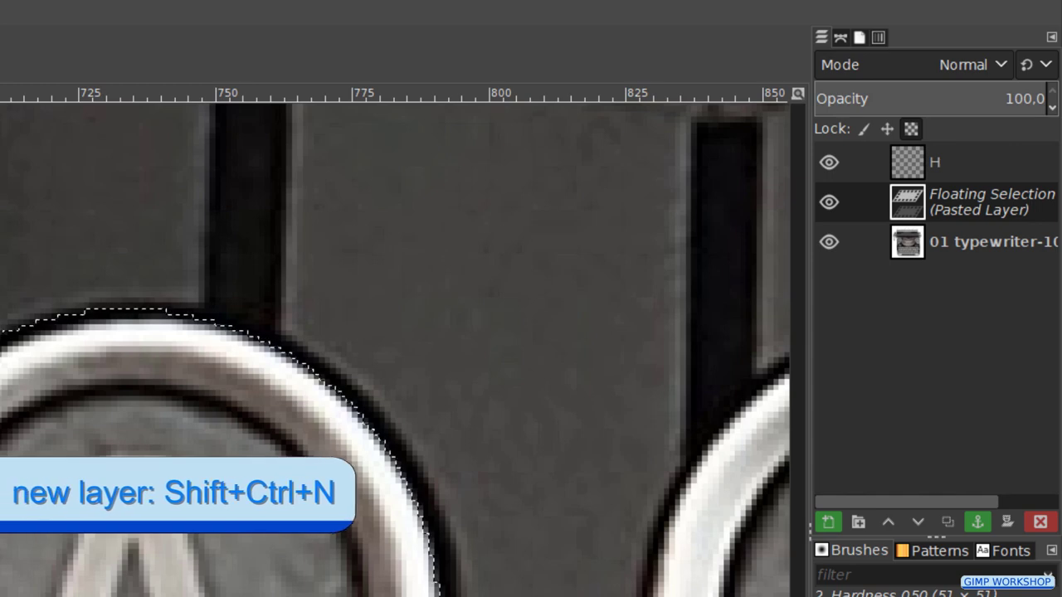
Step: Turn the pasted A key into its own layer named 'A'
key("ctrl+shift+n")
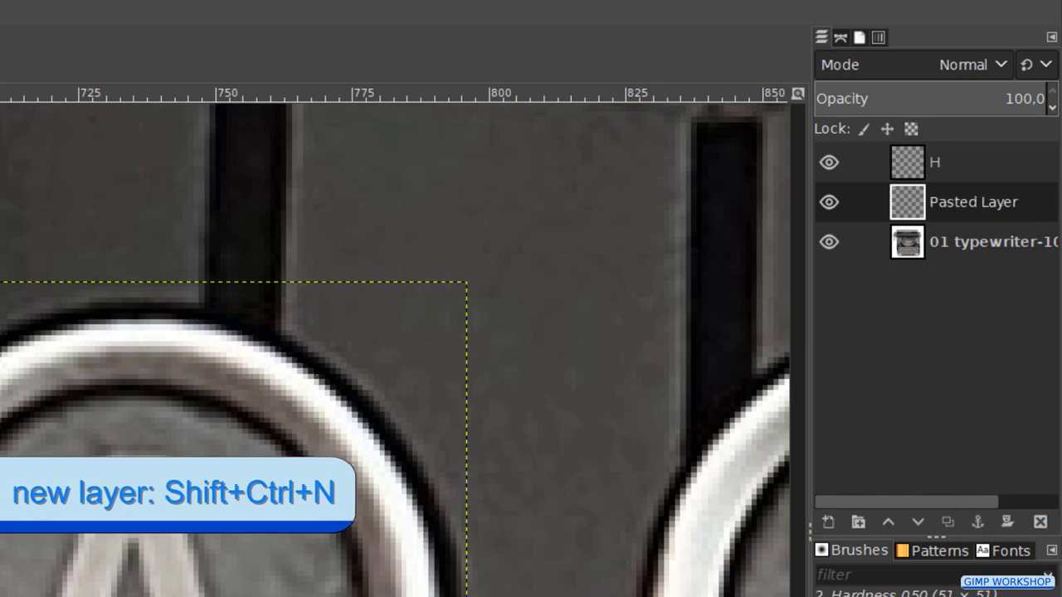
double_click(951, 208)
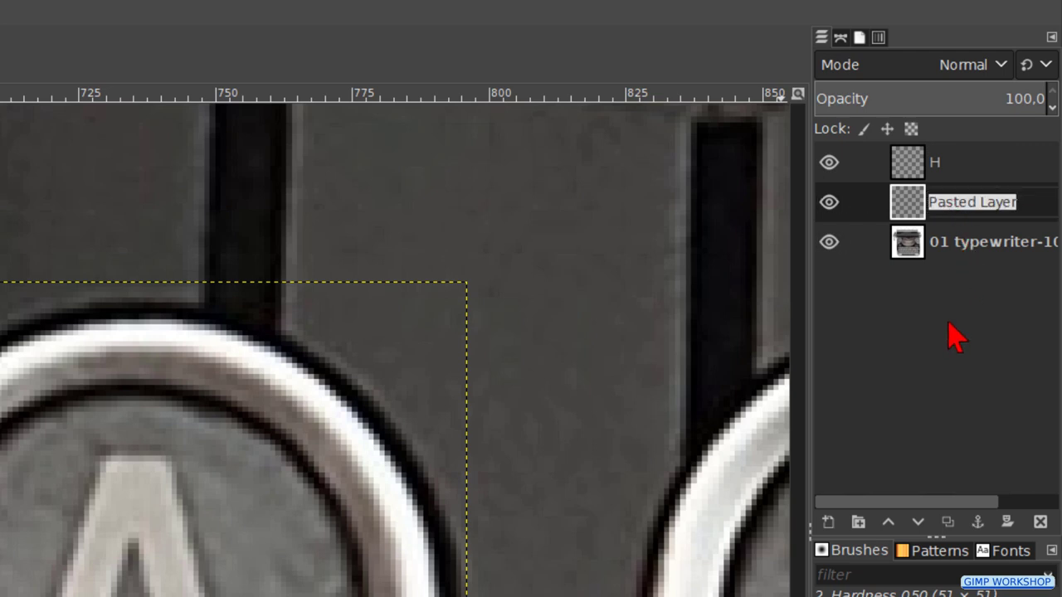
type("A")
key("Return")
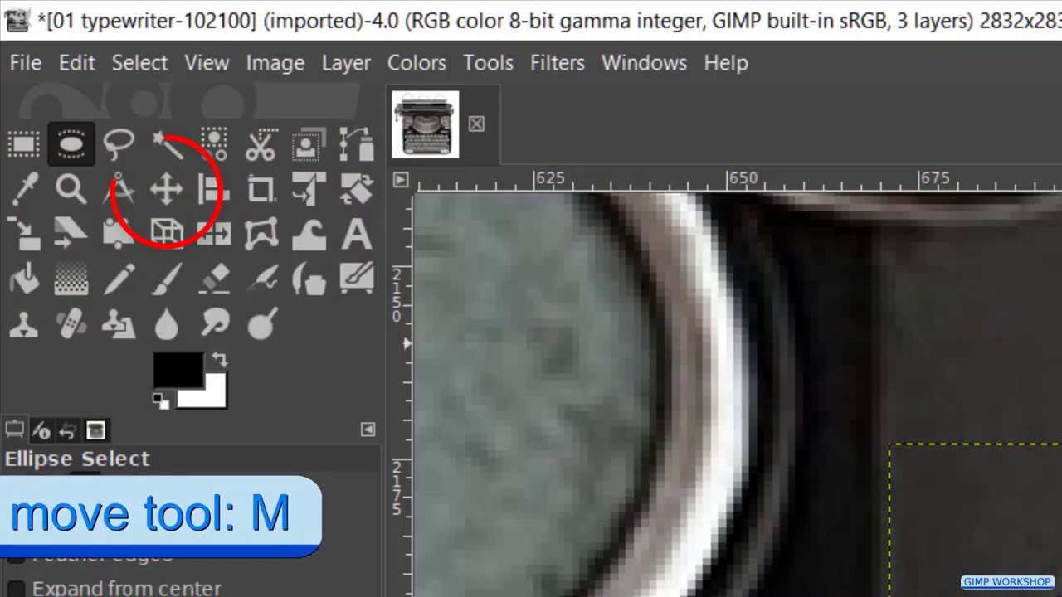
Step: Move the A layer exactly over the T key, then reselect the photo layer
key("m")
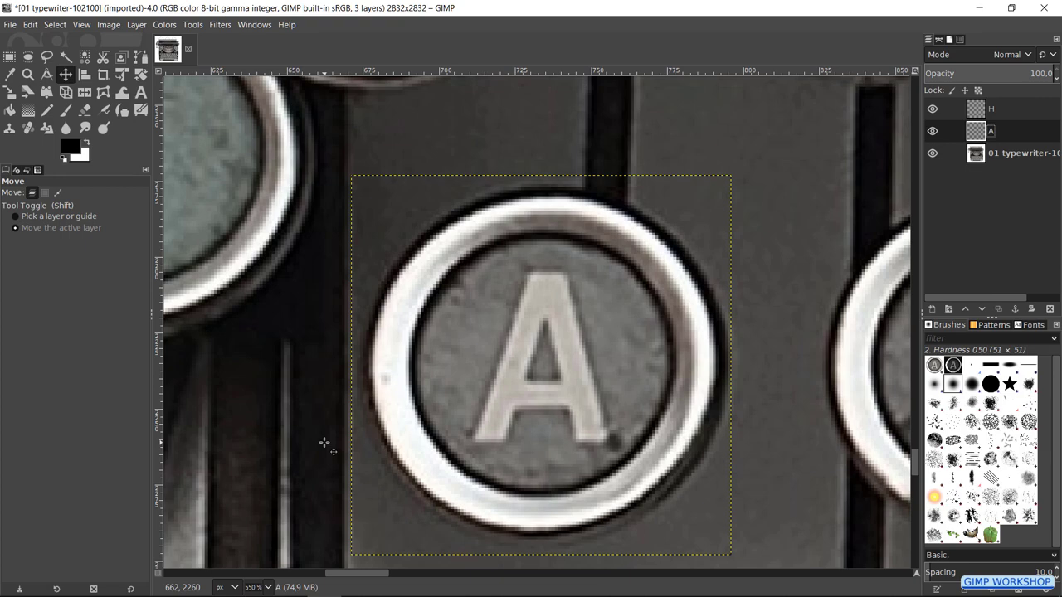
scroll(324, 444, "down", 2)
scroll(297, 290, "down", 1)
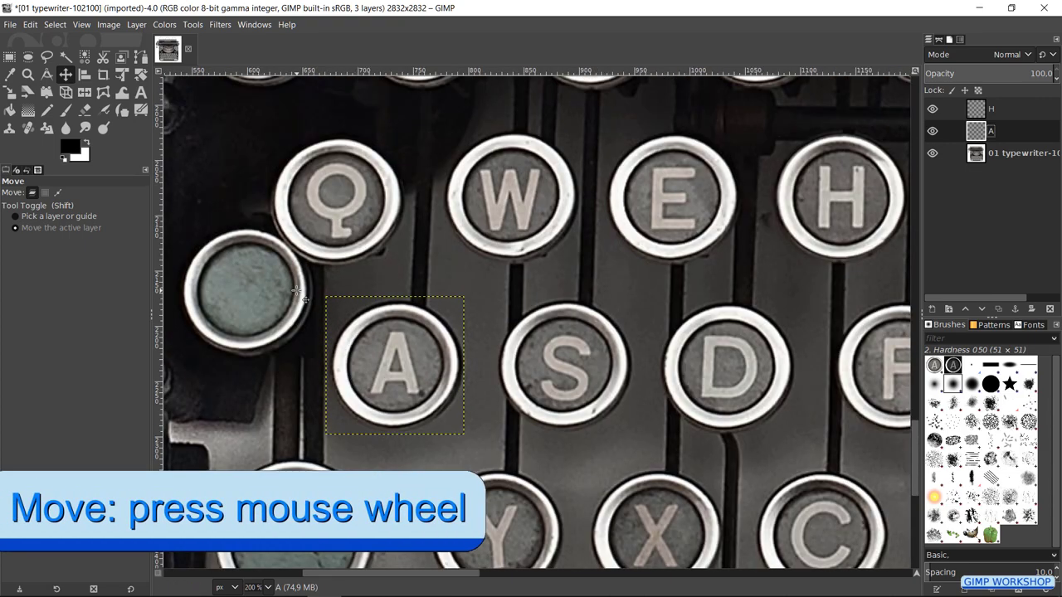
scroll(306, 391, "down", 1)
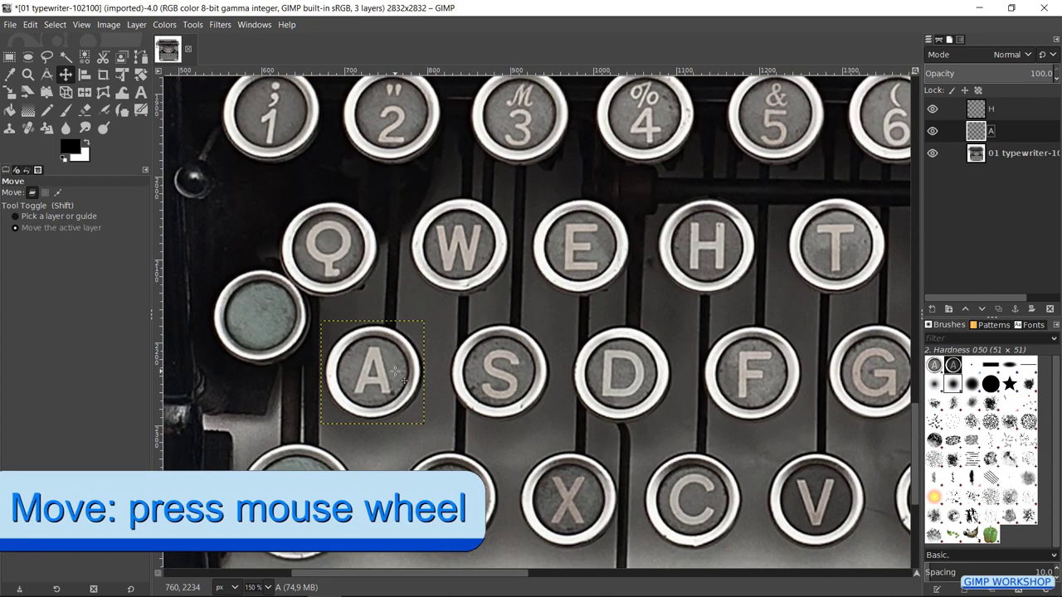
left_click_drag(394, 371, 859, 243)
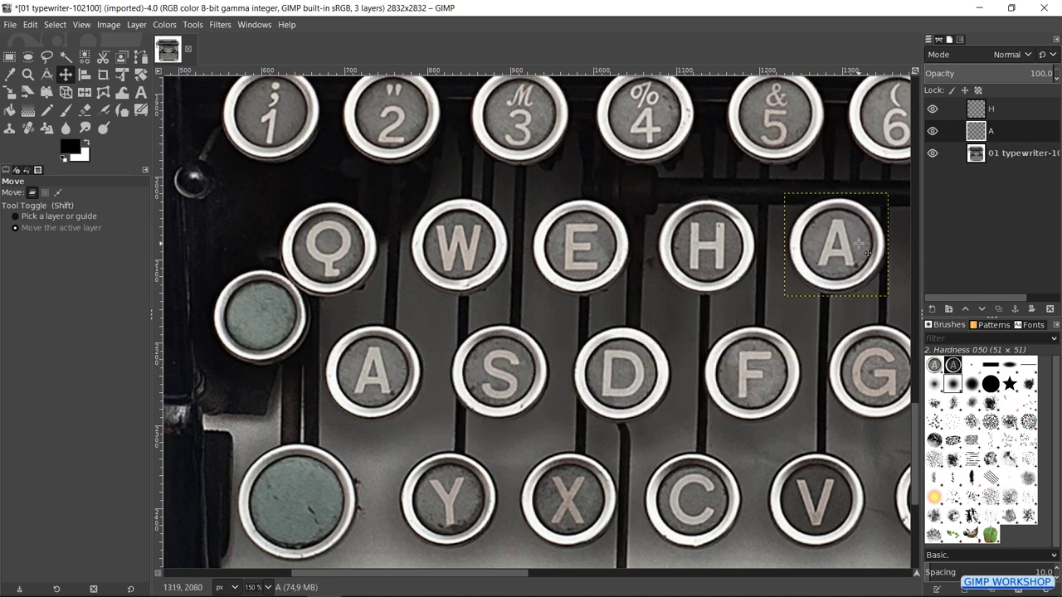
scroll(898, 192, "up", 1)
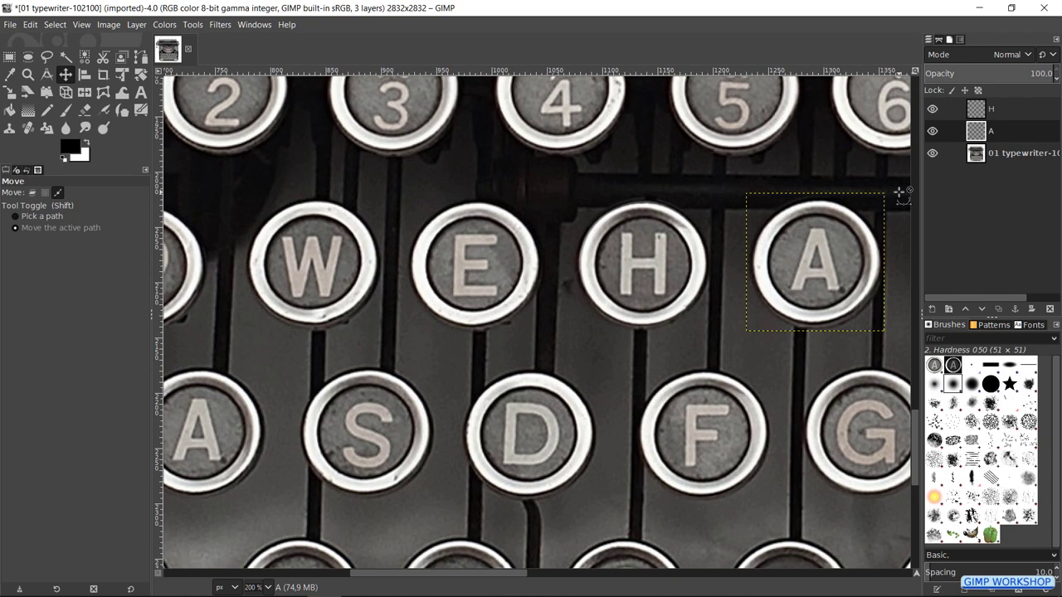
scroll(898, 193, "up", 2)
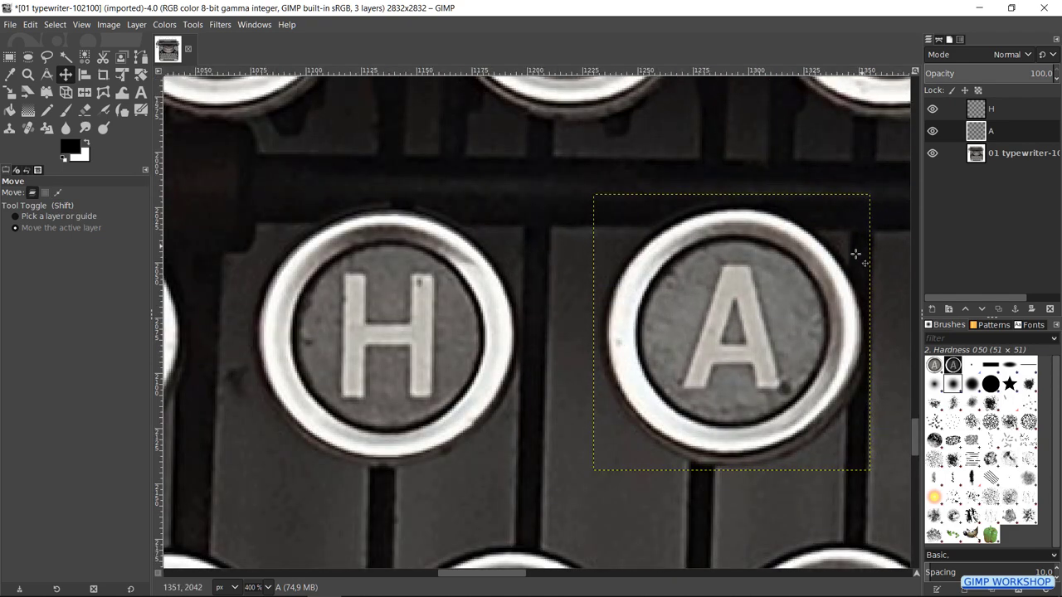
left_click_drag(804, 308, 808, 311)
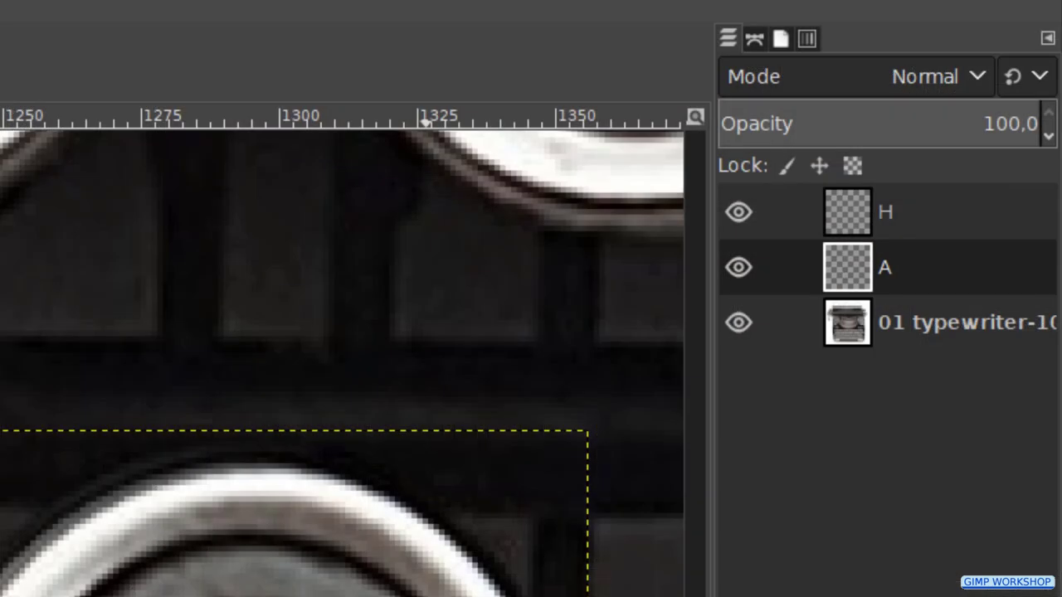
left_click(962, 322)
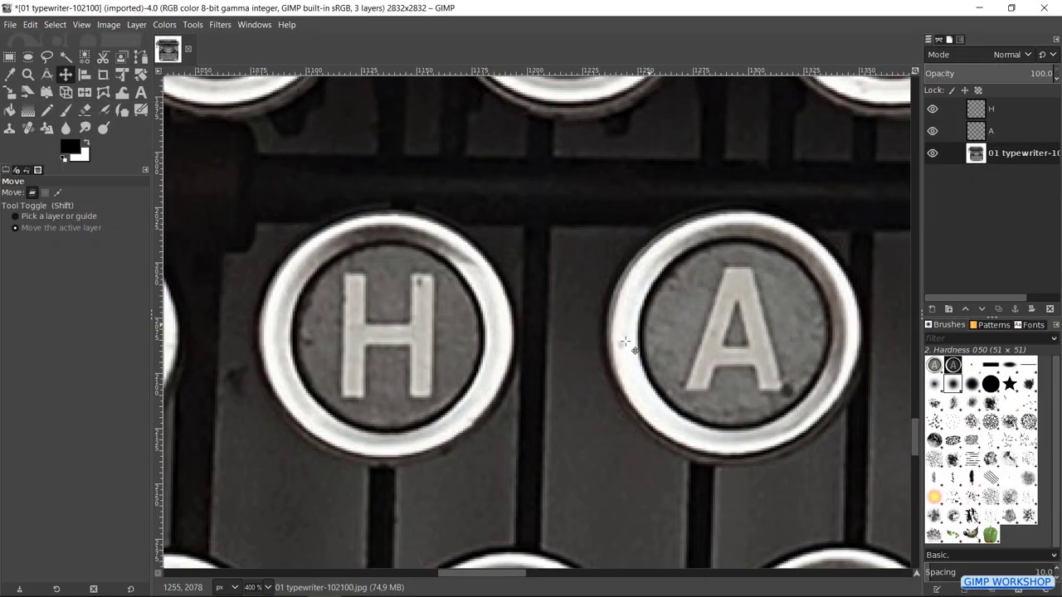
Step: Draw a circular ellipse selection snugly around the P key
scroll(624, 342, "down", 3, "ctrl")
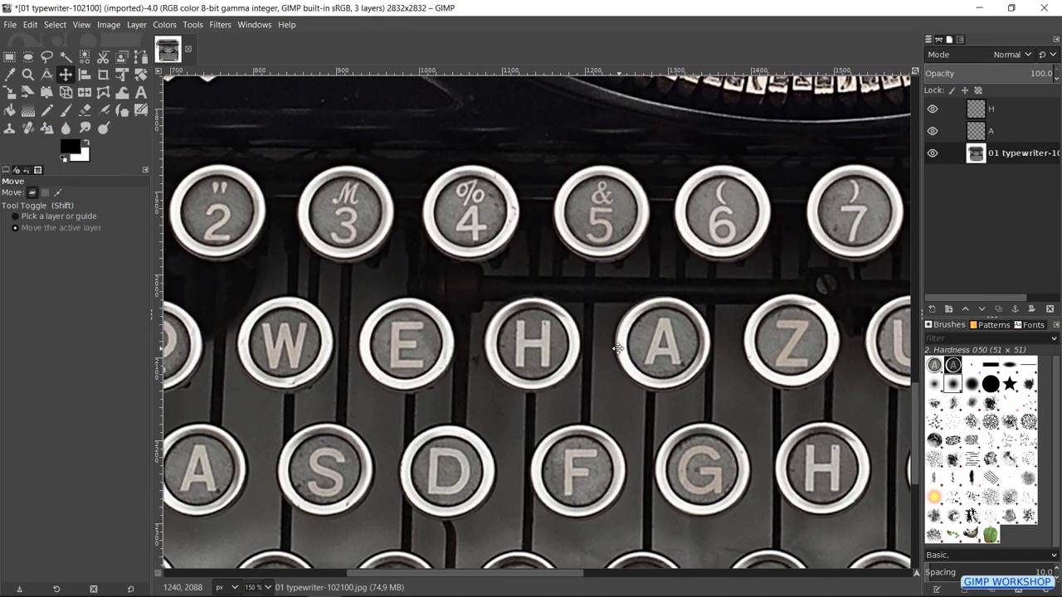
scroll(618, 348, "right", 10)
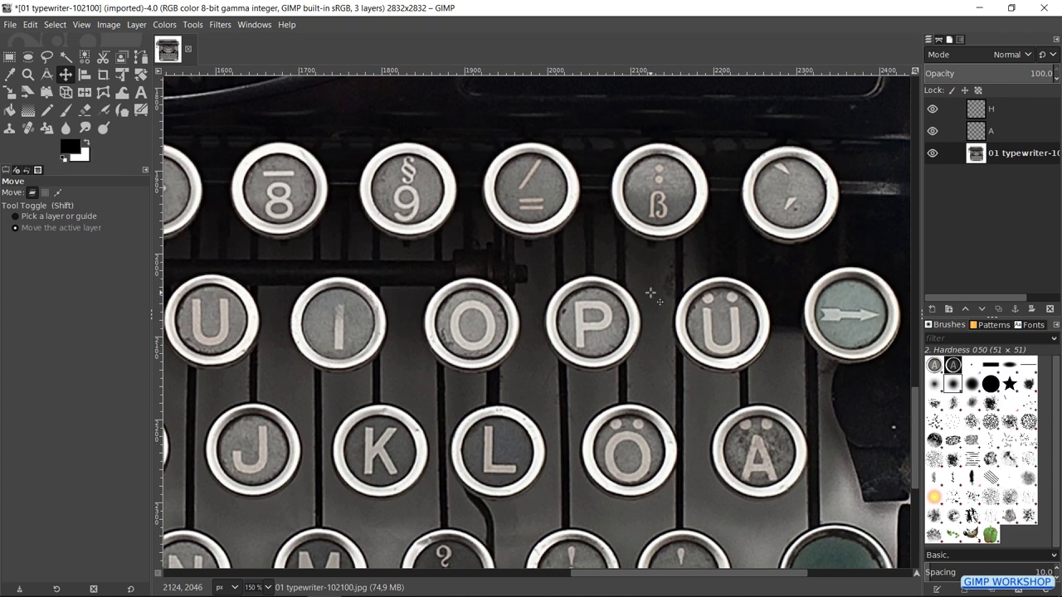
scroll(651, 292, "up", 3, "ctrl")
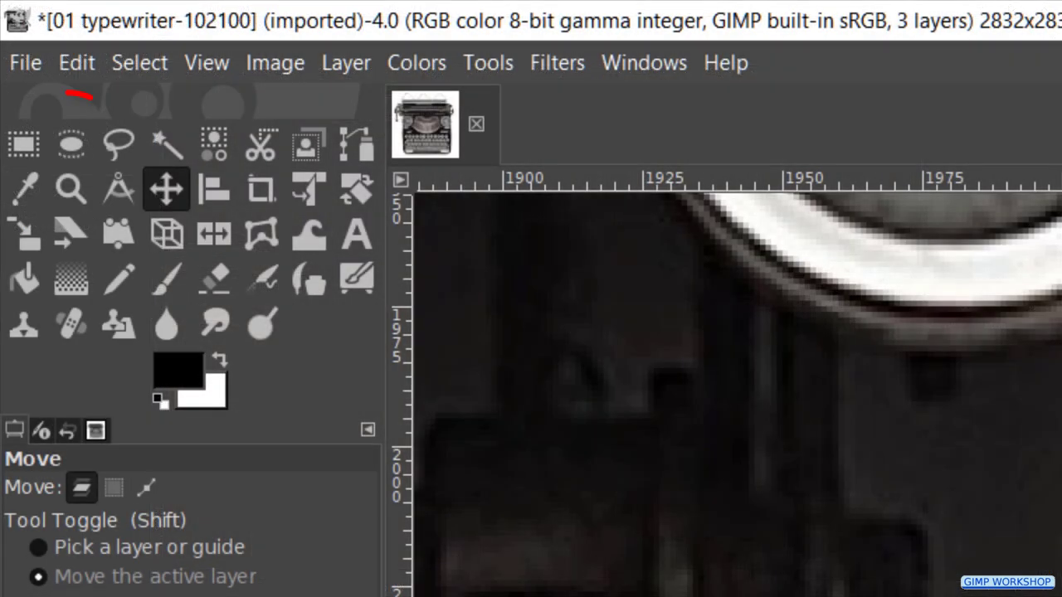
key("e")
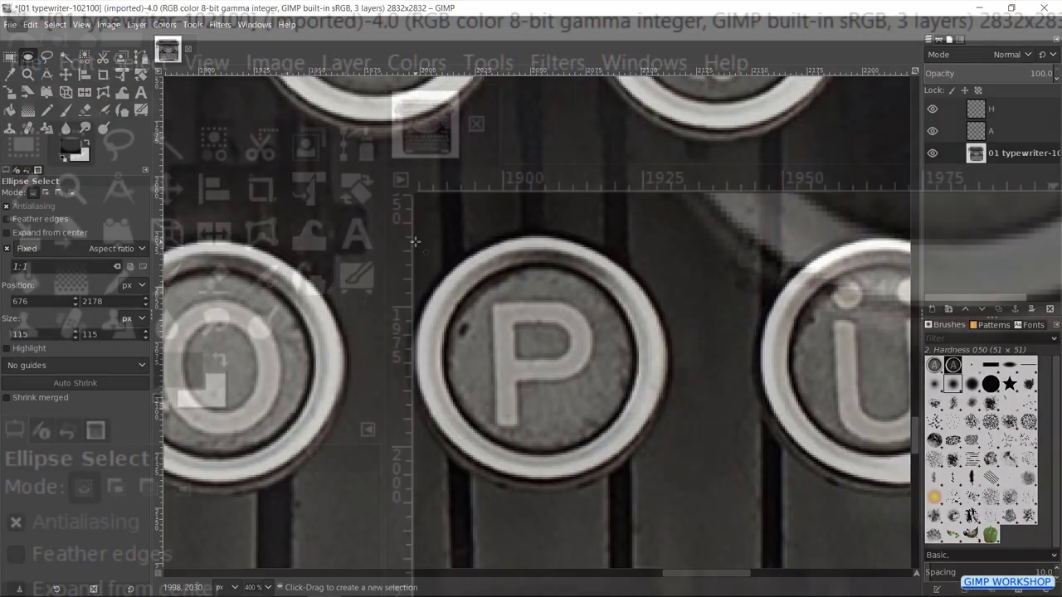
left_click_drag(415, 239, 664, 433)
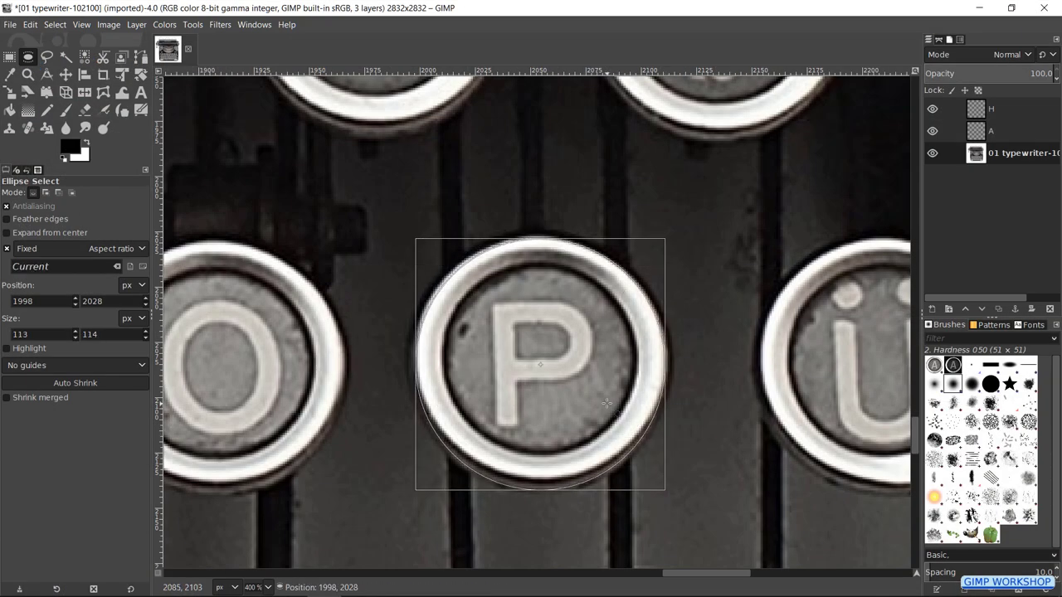
left_click_drag(423, 369, 424, 370)
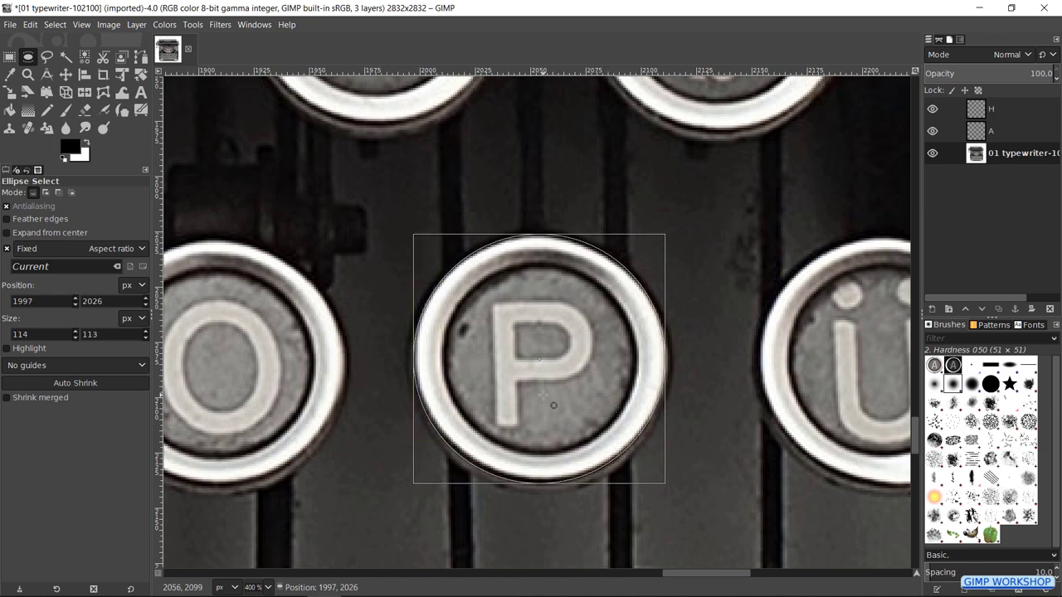
key("Return")
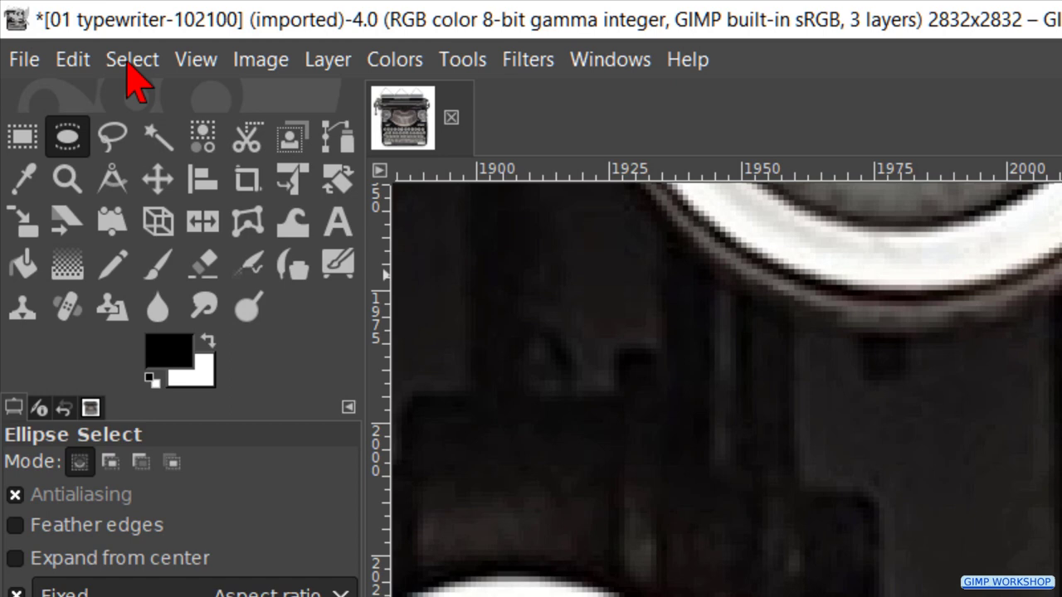
Step: Feather the P selection by 5 px
left_click(130, 62)
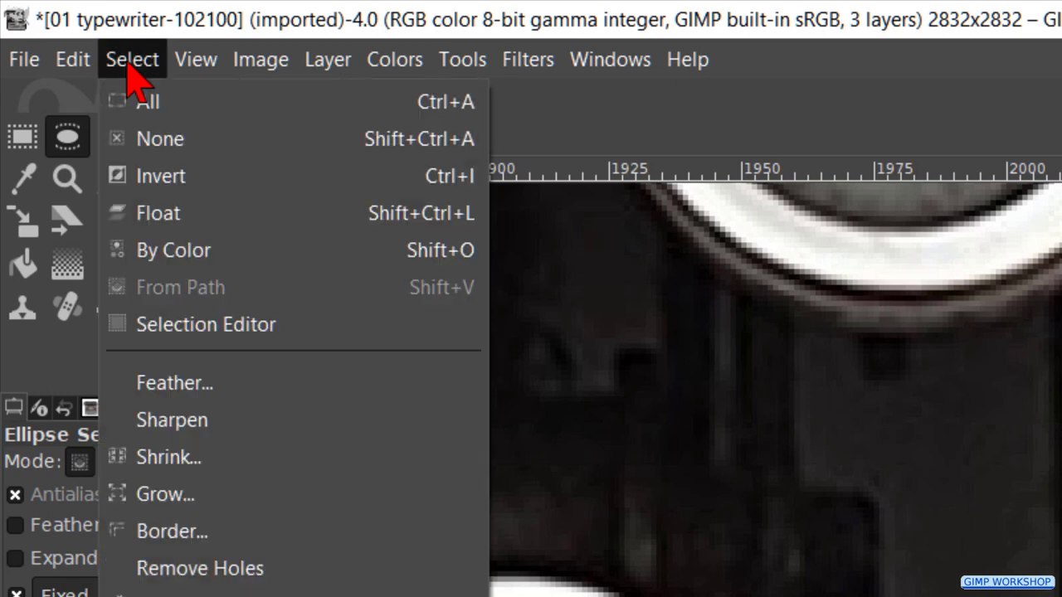
left_click(199, 383)
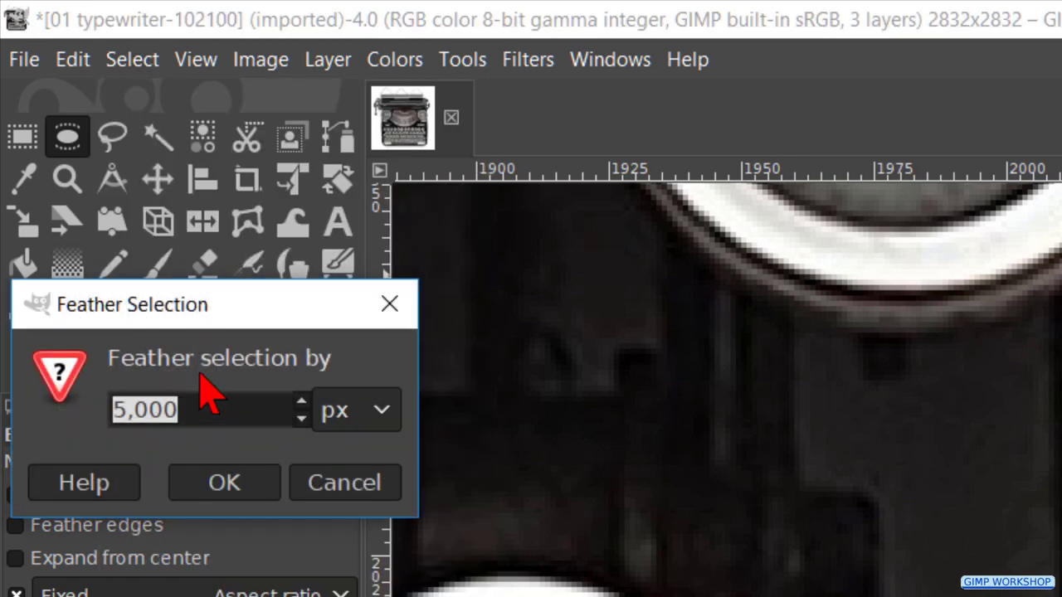
left_click(253, 481)
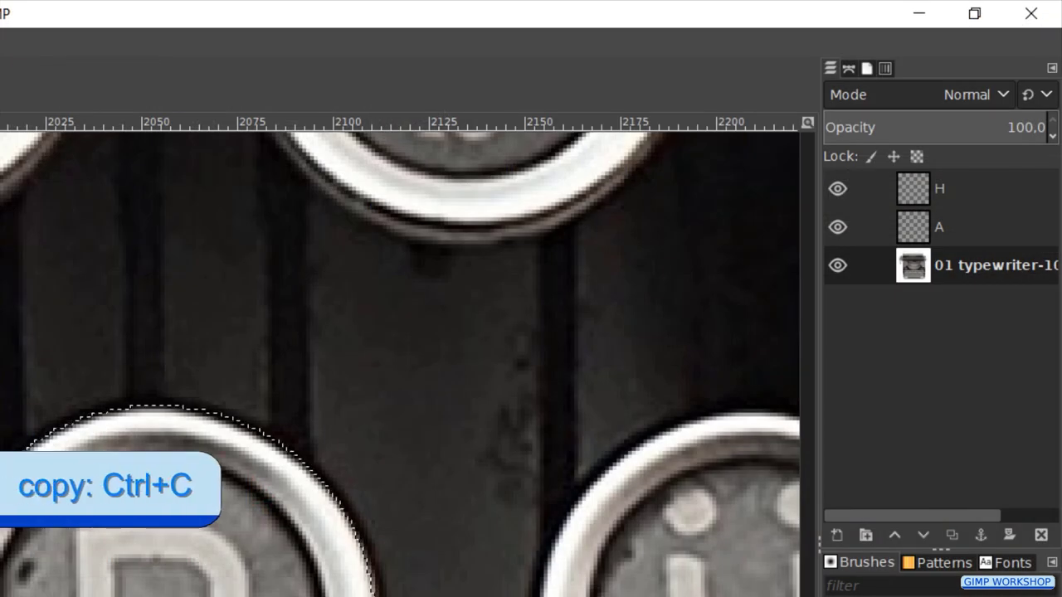
Step: Copy and paste the P key onto a new layer named P
key("ctrl+v")
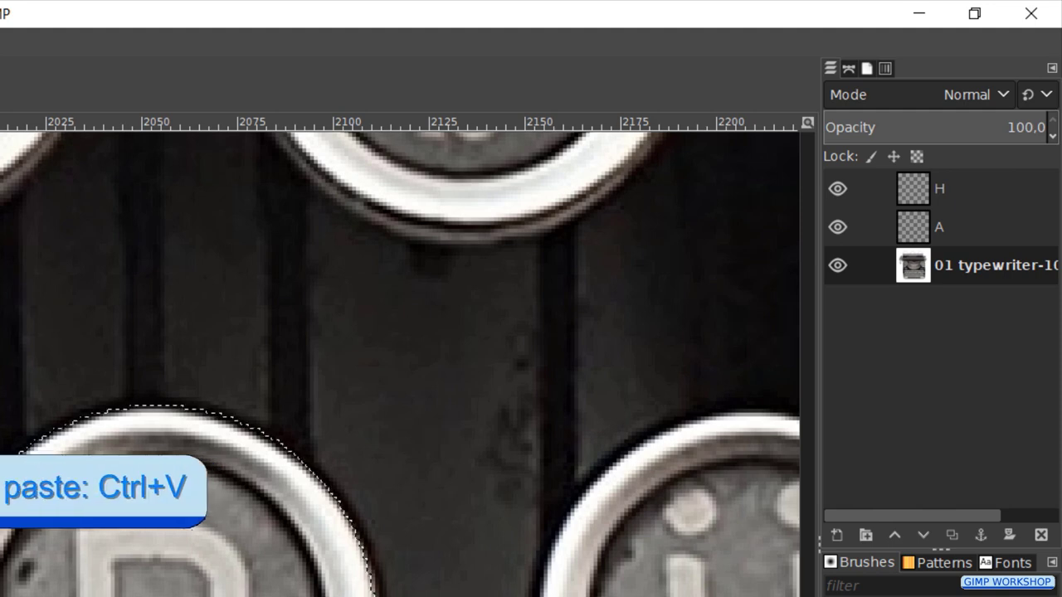
key("ctrl+v")
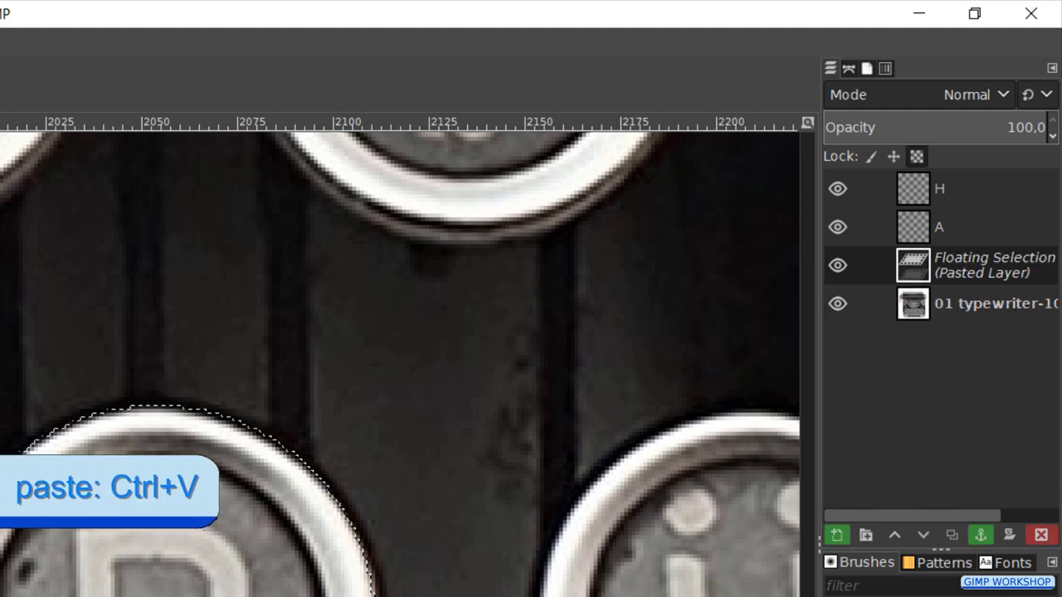
key("shift+ctrl+n")
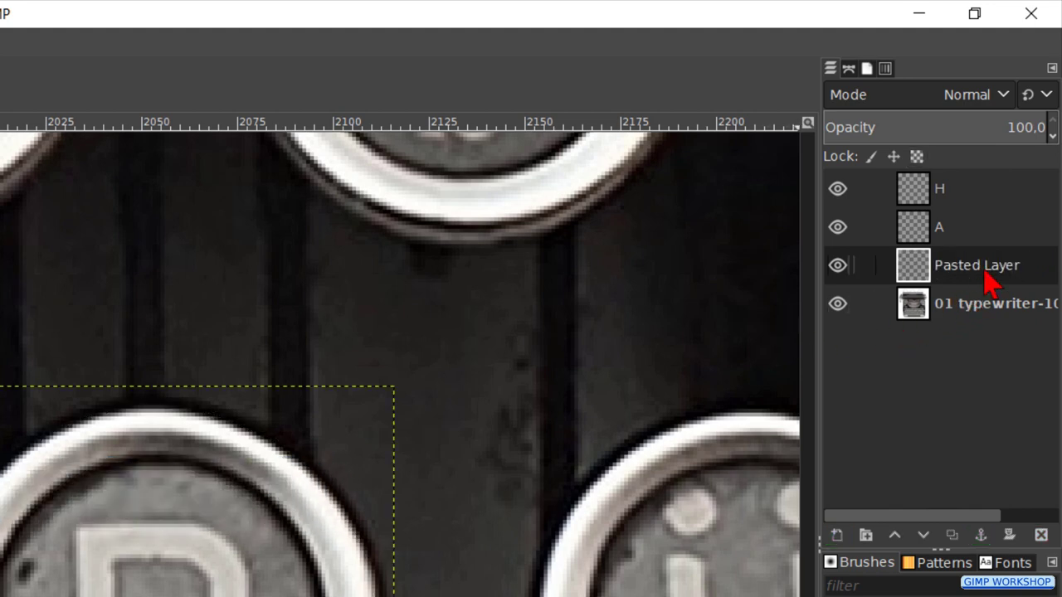
double_click(985, 270)
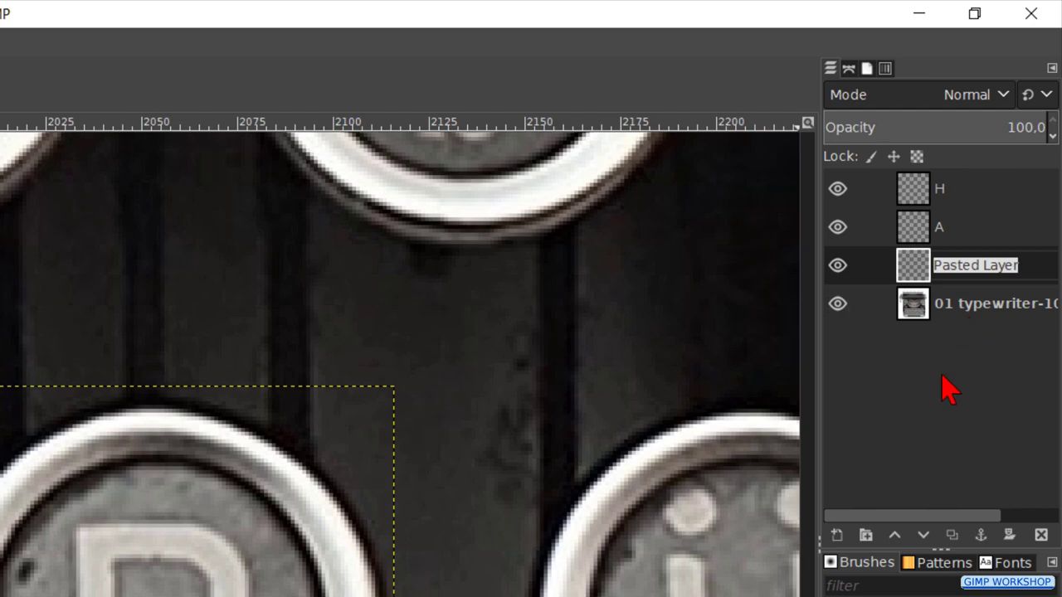
type("P")
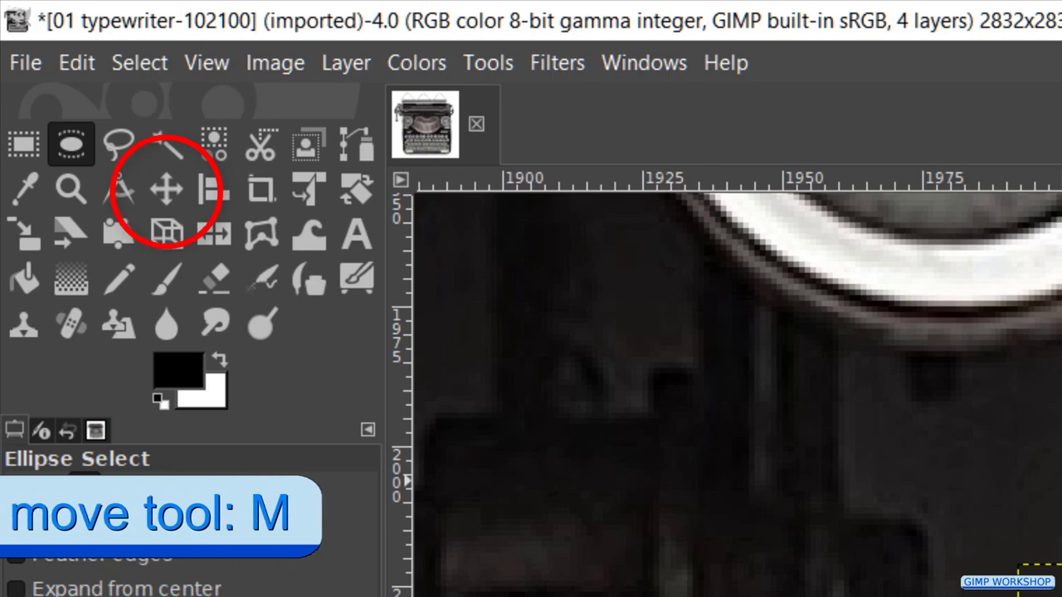
type("m")
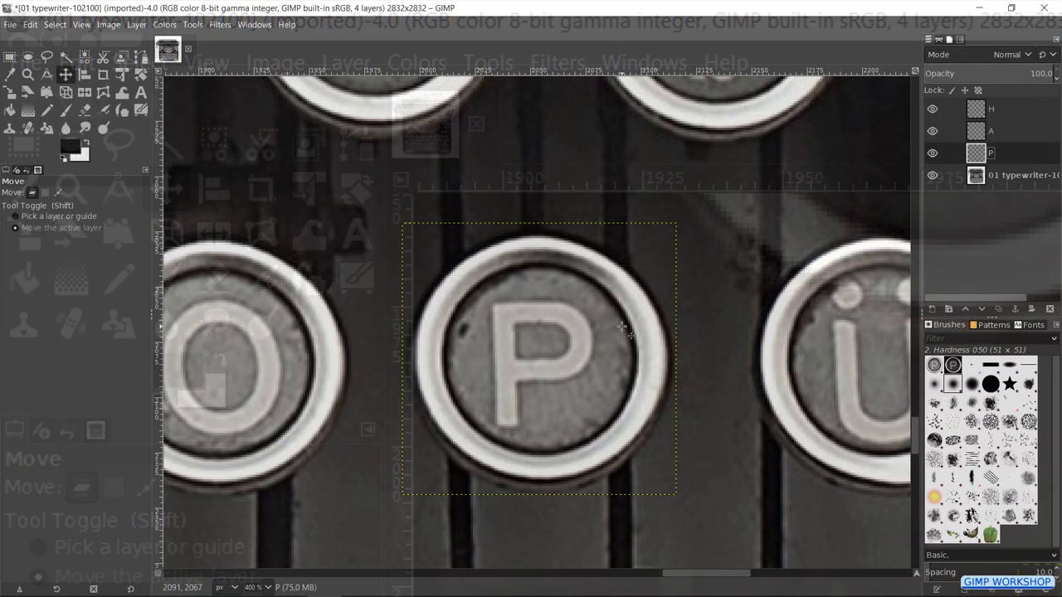
Step: Move the P layer over the Z key and nudge it into alignment
scroll(623, 328, "down", 4)
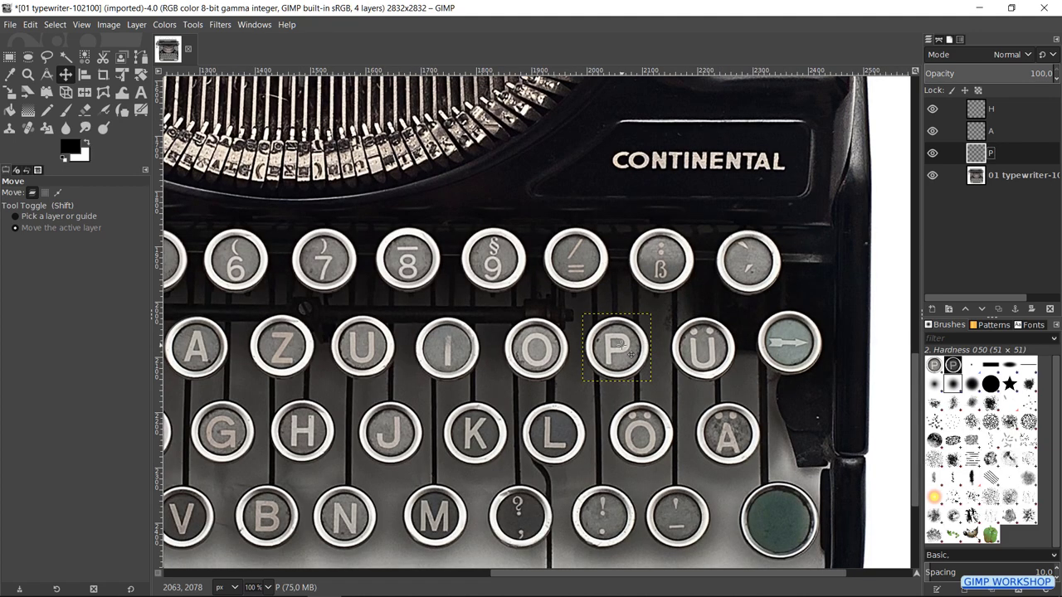
left_click_drag(631, 353, 295, 353)
scroll(237, 344, "up", 3)
scroll(237, 344, "up", 2)
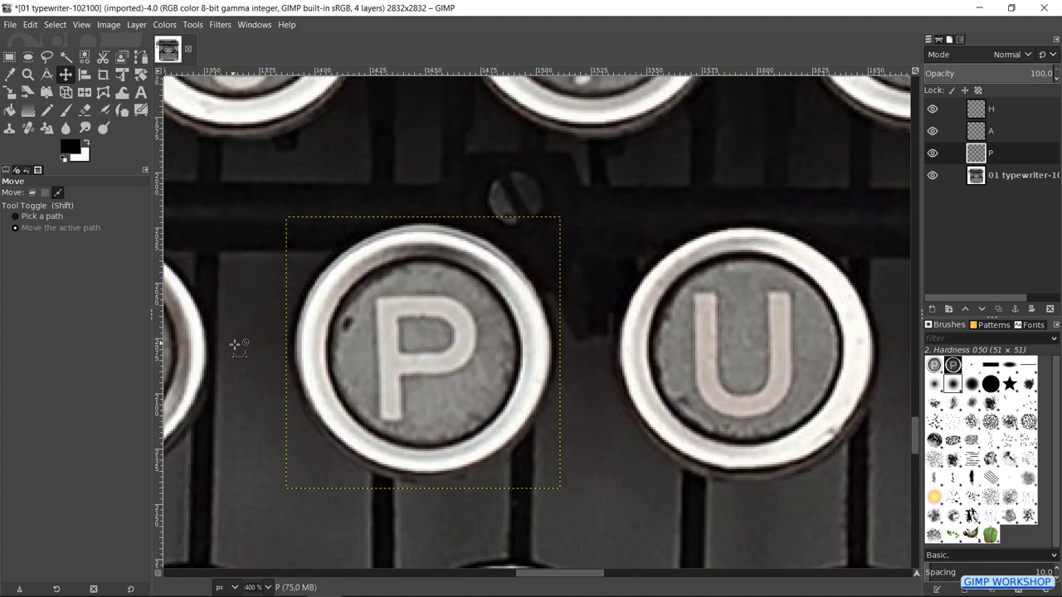
mouse_move(518, 425)
left_mouse_down()
mouse_move(508, 425)
mouse_move(523, 424)
left_mouse_up()
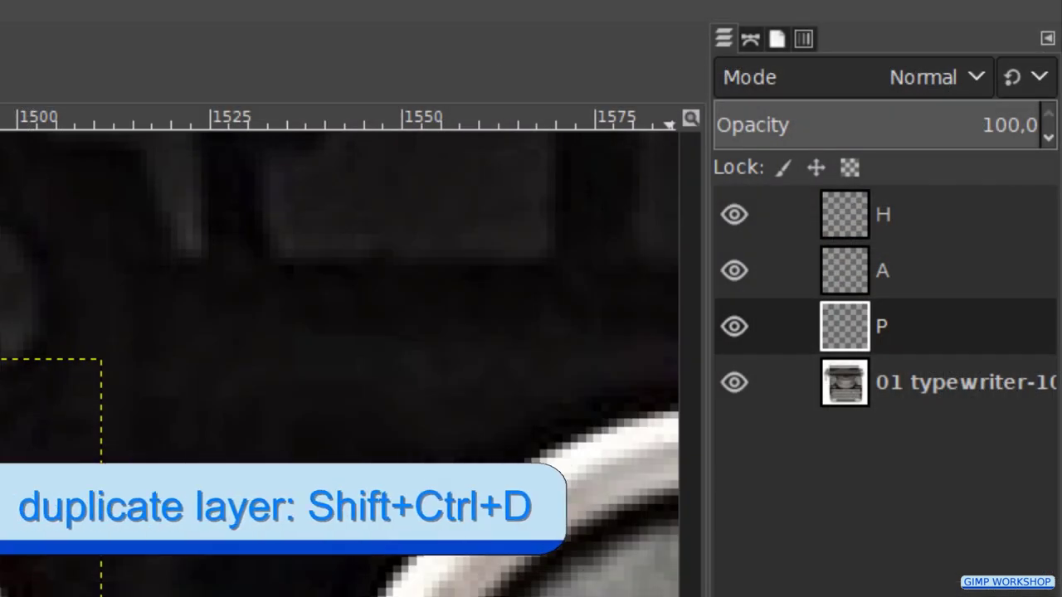
Step: Duplicate the P layer onto the U key, then activate the photo layer at 100%
key("shift+ctrl+d")
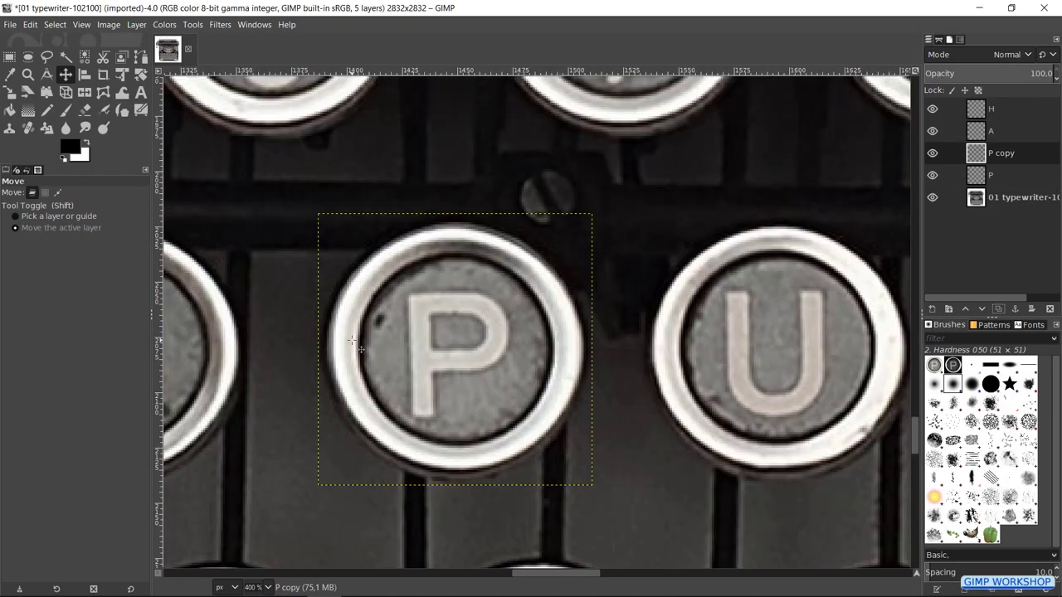
left_click_drag(463, 355, 784, 356)
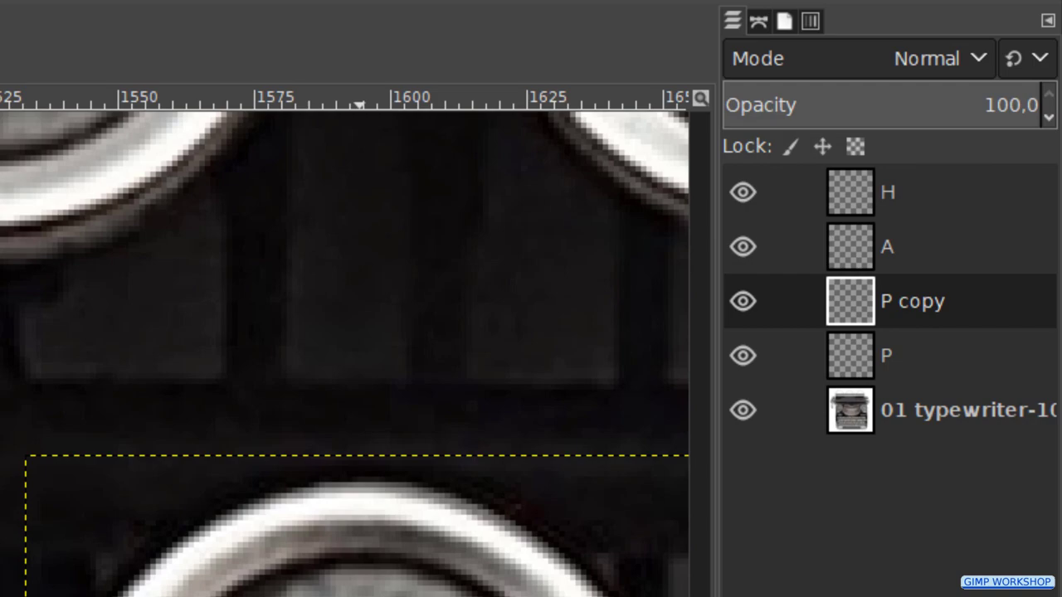
left_click(912, 355)
left_click(962, 409)
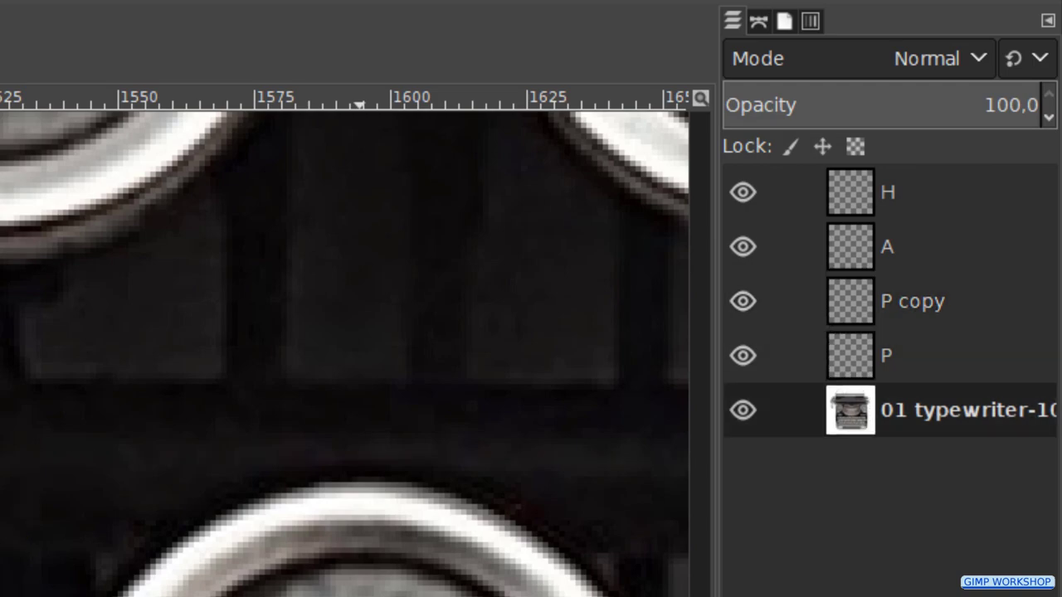
key("1")
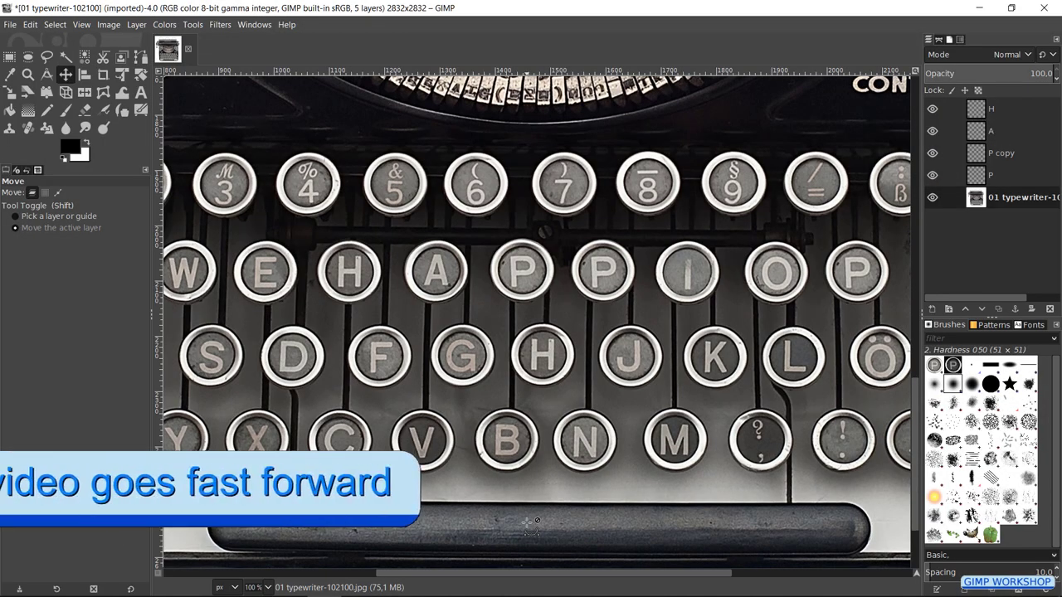
Step: Circle-select the Y key and feather it by 5 px
scroll(285, 439, "down", 2)
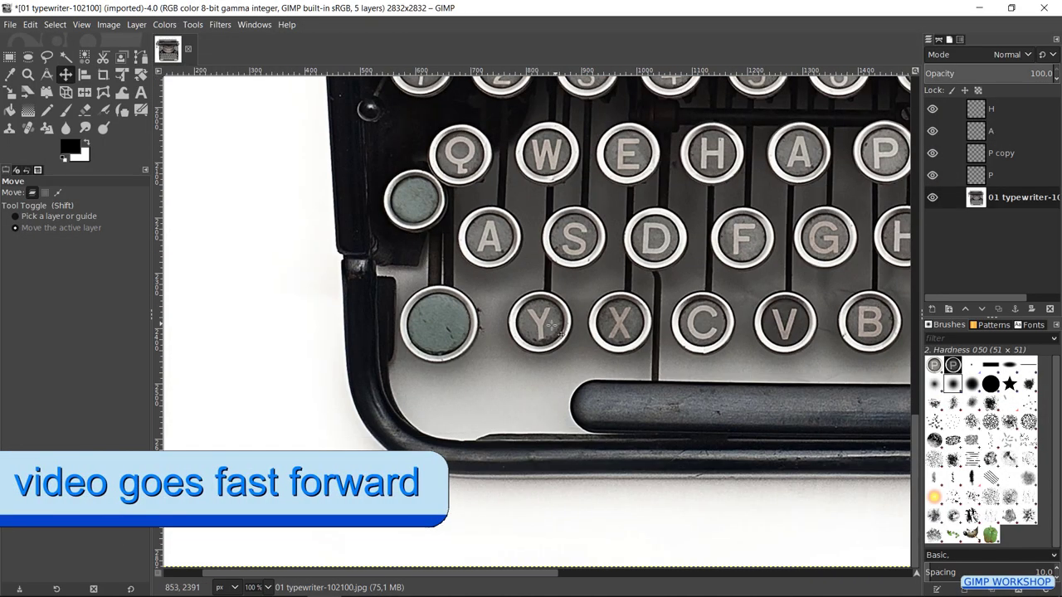
scroll(526, 314, "up", 4)
key("e")
left_click_drag(414, 194, 663, 391)
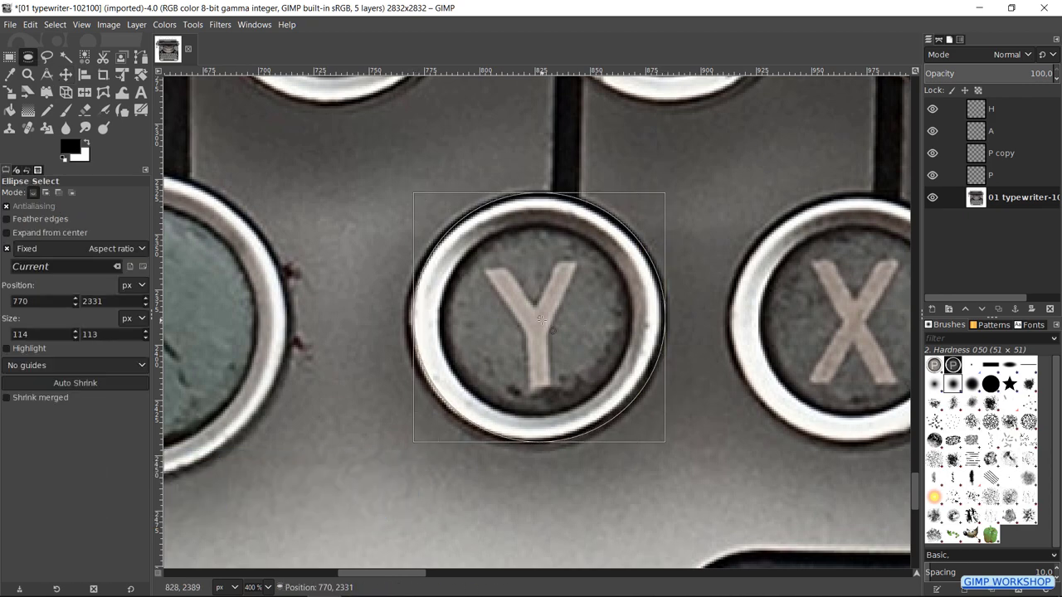
left_click(55, 24)
left_click(73, 156)
left_click(93, 207)
Step: Paste the copied Y key onto its own layer named Y
key("ctrl+c")
key("ctrl+v")
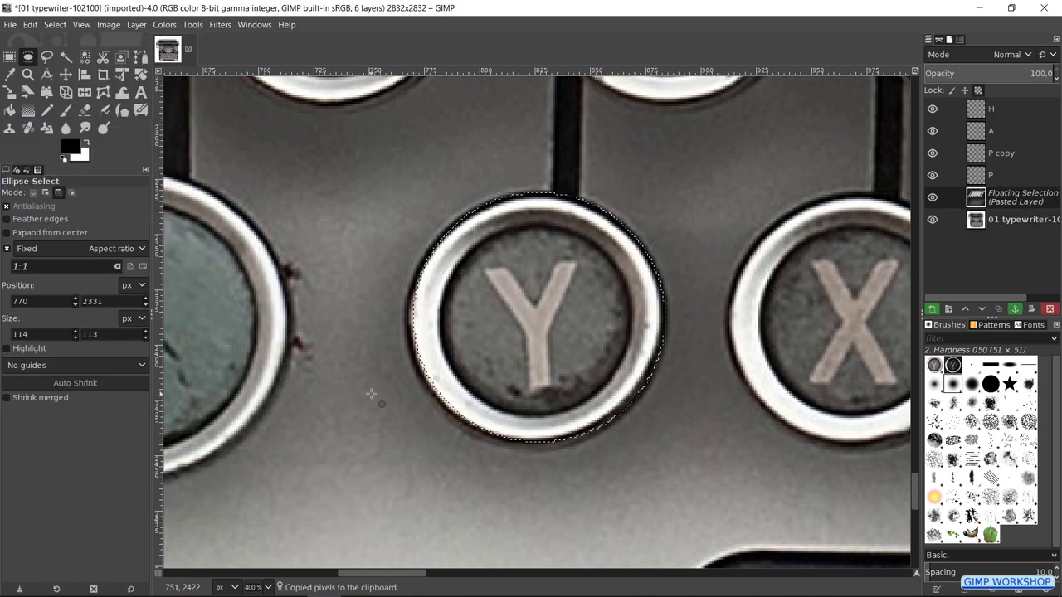
key("ctrl+shift+n")
double_click(1011, 199)
type("Y")
key("Return")
Step: Move the Y layer onto the I key after the two P keys
key("m")
scroll(414, 320, "down", 4)
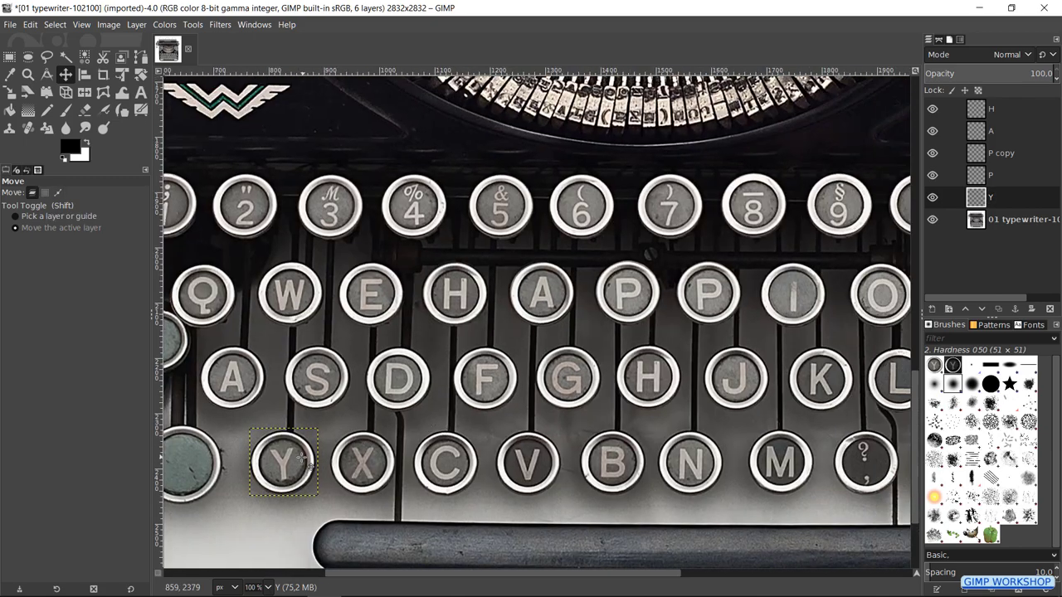
left_click_drag(300, 456, 809, 291)
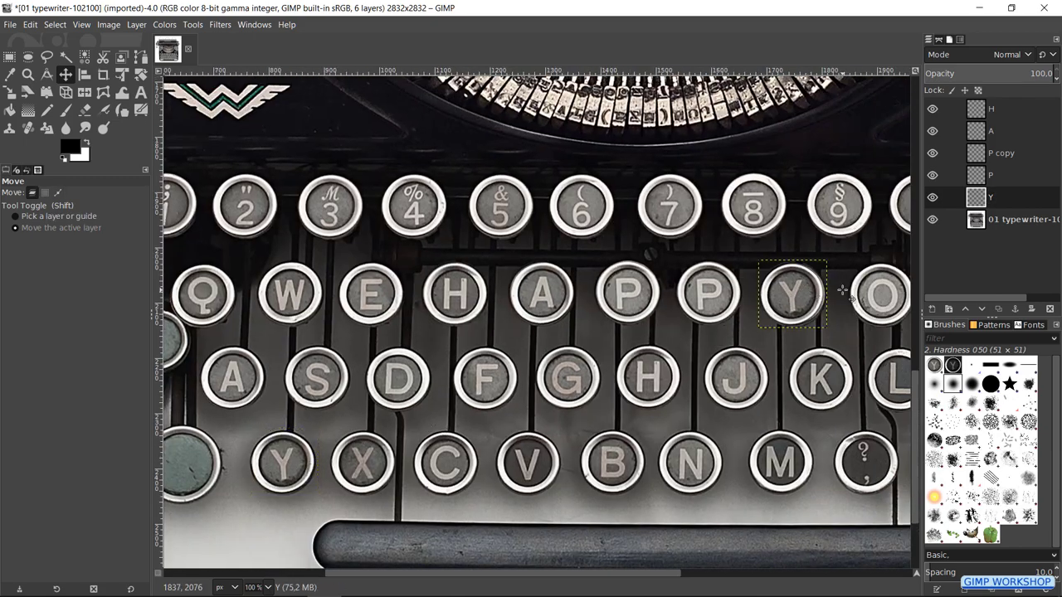
scroll(804, 295, "up", 4)
scroll(688, 316, "down", 4)
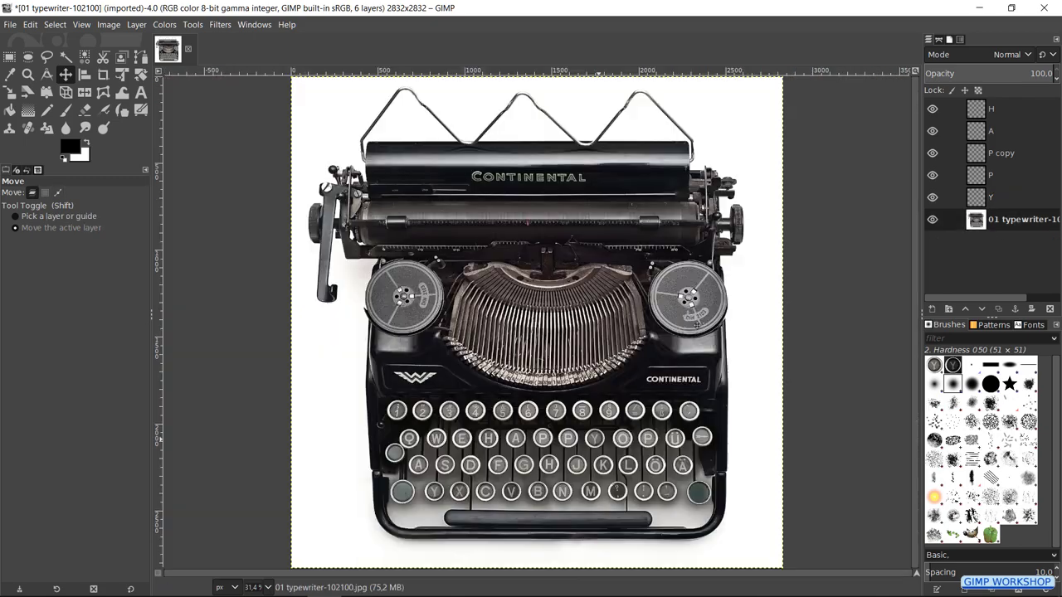
scroll(548, 364, "up", 4)
Step: Circle-select the N key and feather the selection by 5 px
key("e")
left_click_drag(424, 242, 679, 495)
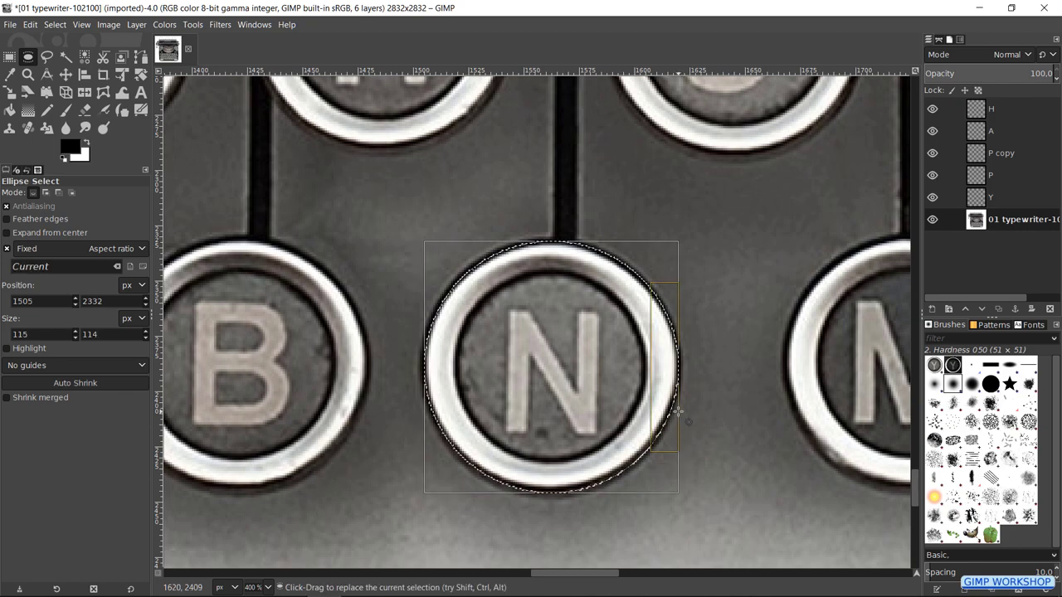
left_click(55, 24)
left_click(75, 179)
left_click(94, 206)
Step: Paste the N key onto a layer named N and move it onto the D key
key("ctrl+c")
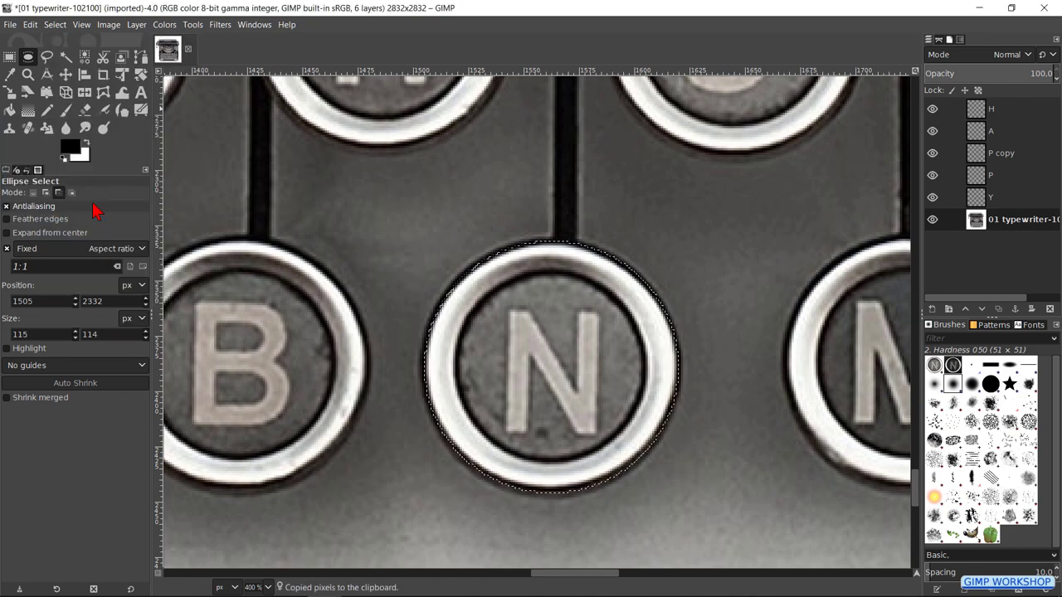
key("ctrl+v")
key("shift+ctrl+n")
double_click(995, 219)
type("N")
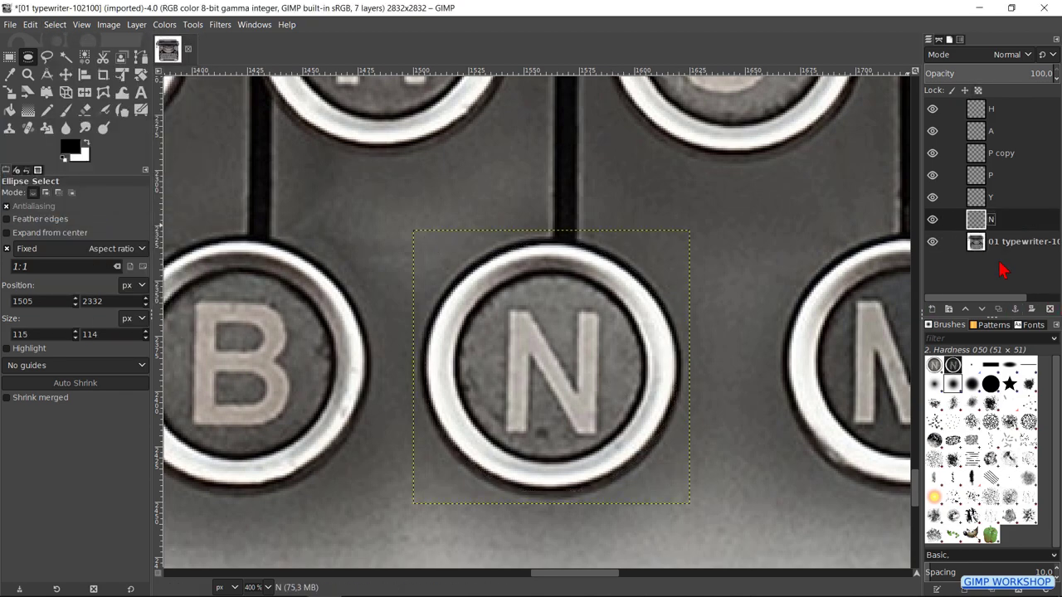
type("1")
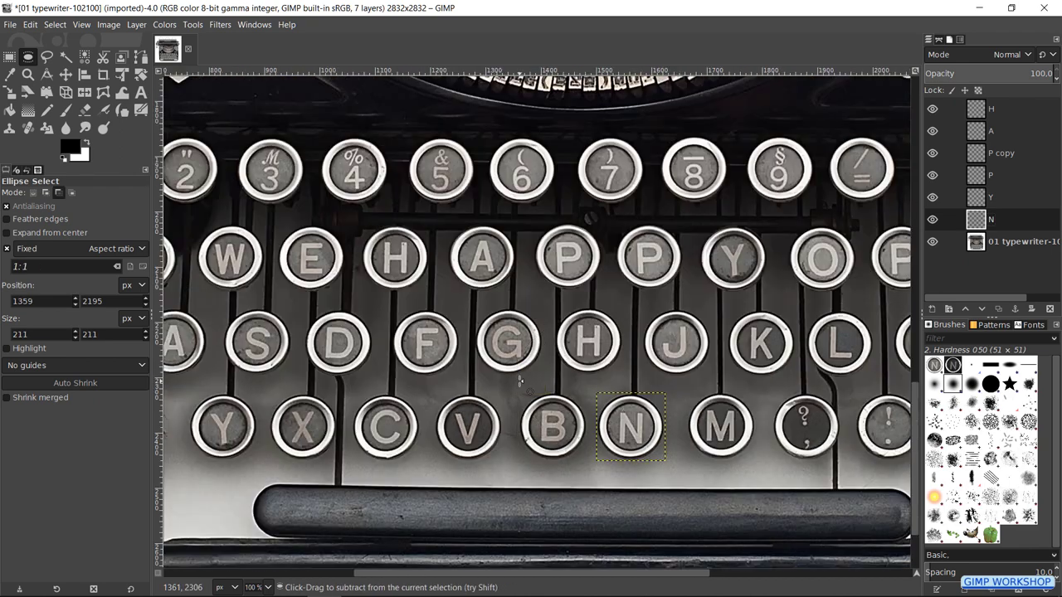
type("m")
left_click_drag(645, 425, 359, 339)
scroll(322, 352, "up", 3)
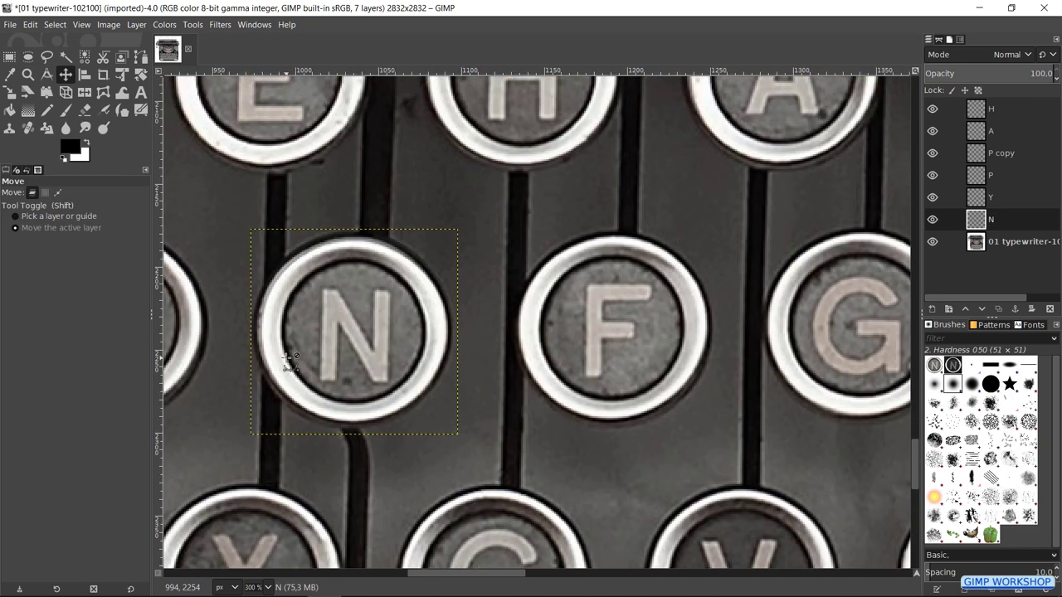
Step: Circle-select and feather the E key, then undo the accidental paste
left_click_drag(464, 298, 652, 455)
key("e")
scroll(396, 183, "up", 2)
left_click_drag(336, 142, 689, 487)
key("Return")
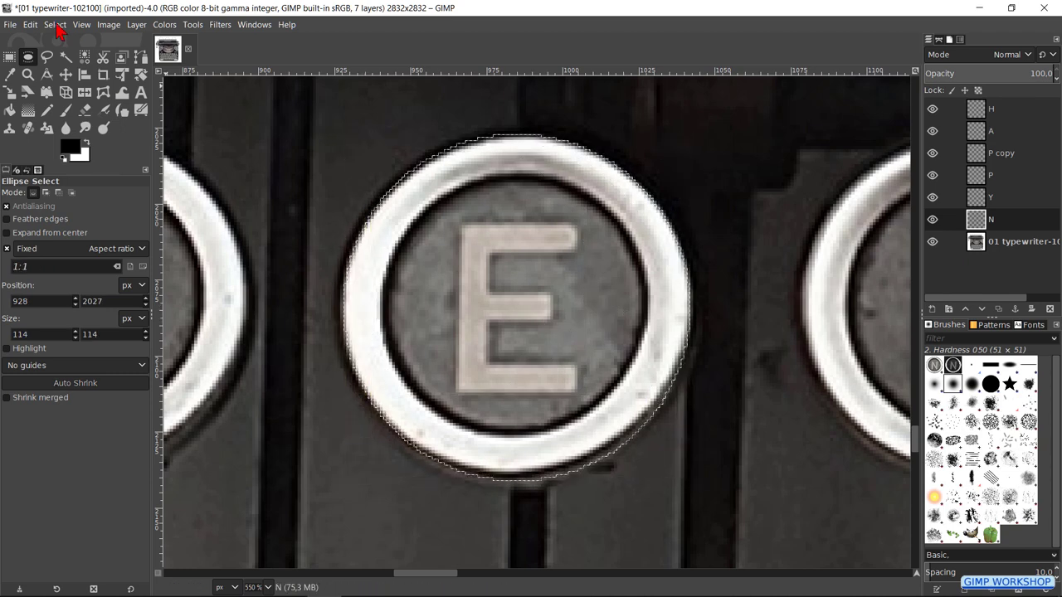
left_click(54, 25)
left_click(74, 170)
left_click(93, 206)
key("ctrl+c")
key("ctrl+v")
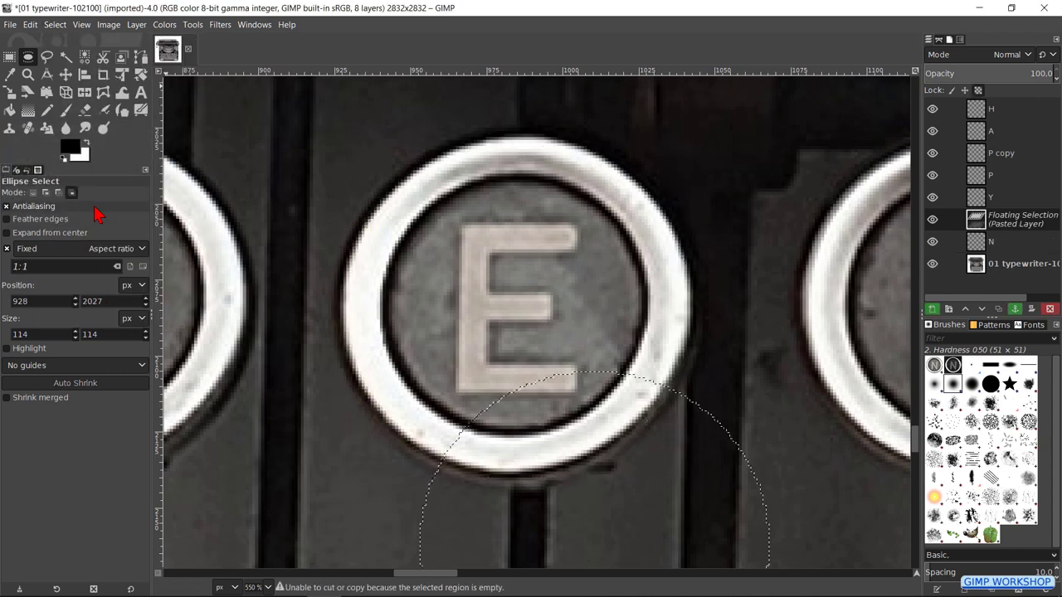
key("ctrl+z")
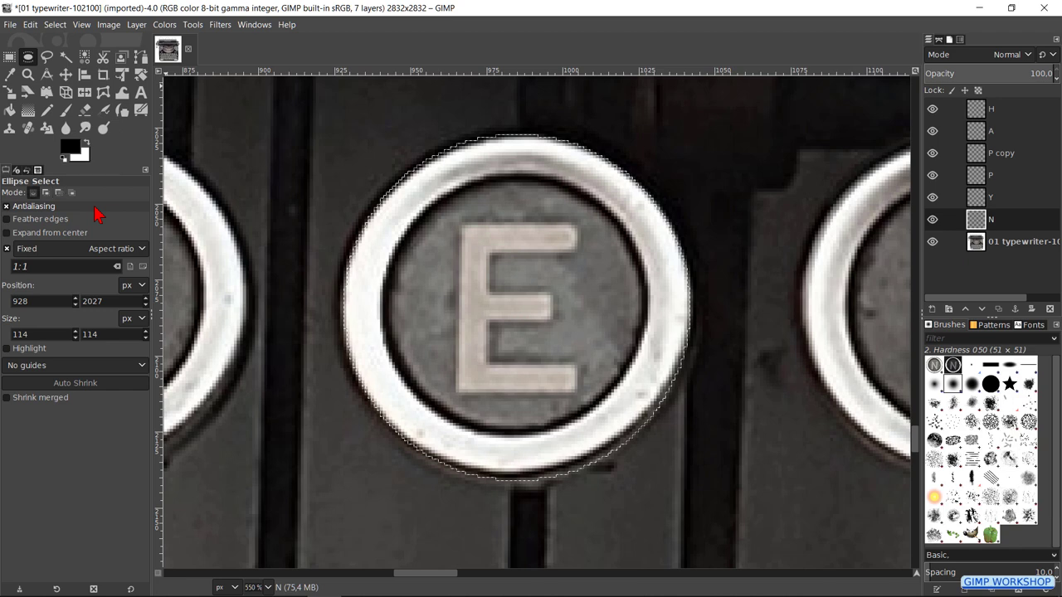
Step: Clear the selection, activate the photo layer, and reselect the E key with 5 px feather
key("ctrl+shift+a")
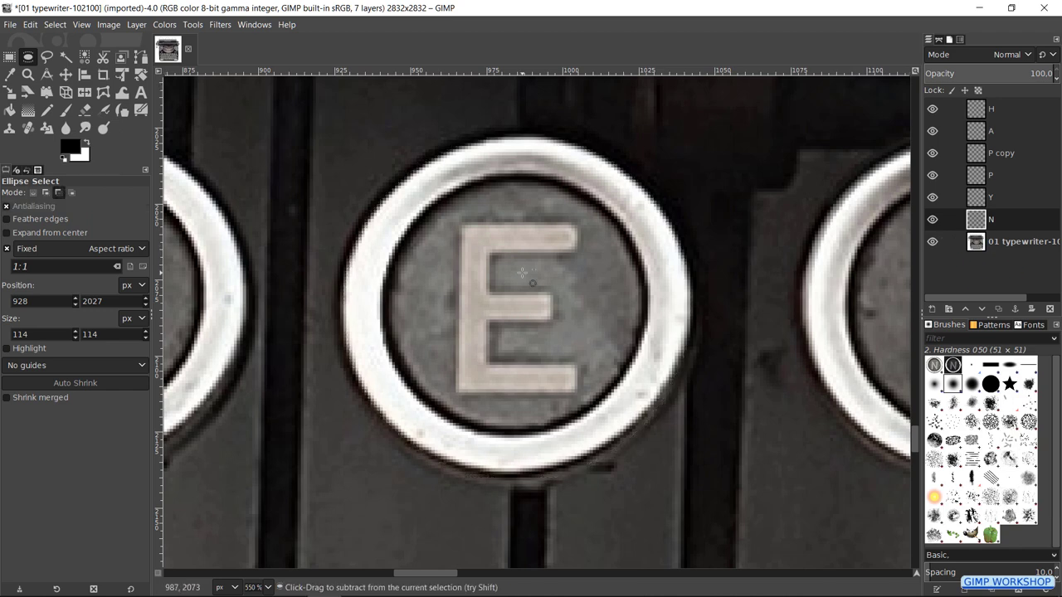
key("End")
left_click_drag(341, 140, 691, 485)
left_click(56, 27)
left_click(72, 159)
left_click(107, 204)
Step: Paste the E key onto a layer named E and move it onto the F key
key("ctrl+c")
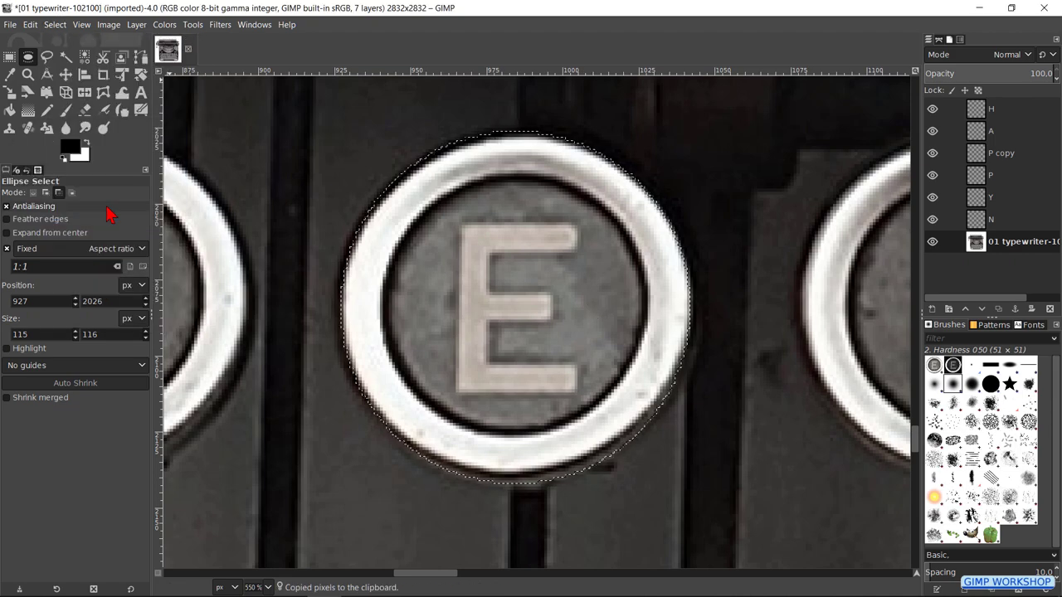
key("ctrl+v")
key("ctrl+shift+n")
type("E")
key("Return")
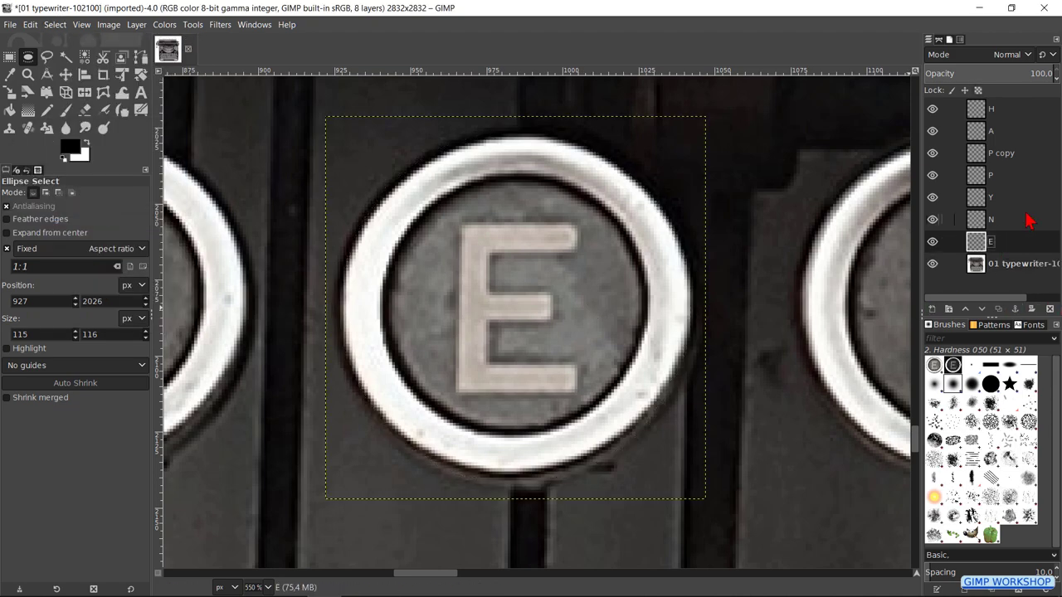
key("ctrl+shift+j")
key("1")
scroll(479, 445, "up", 3)
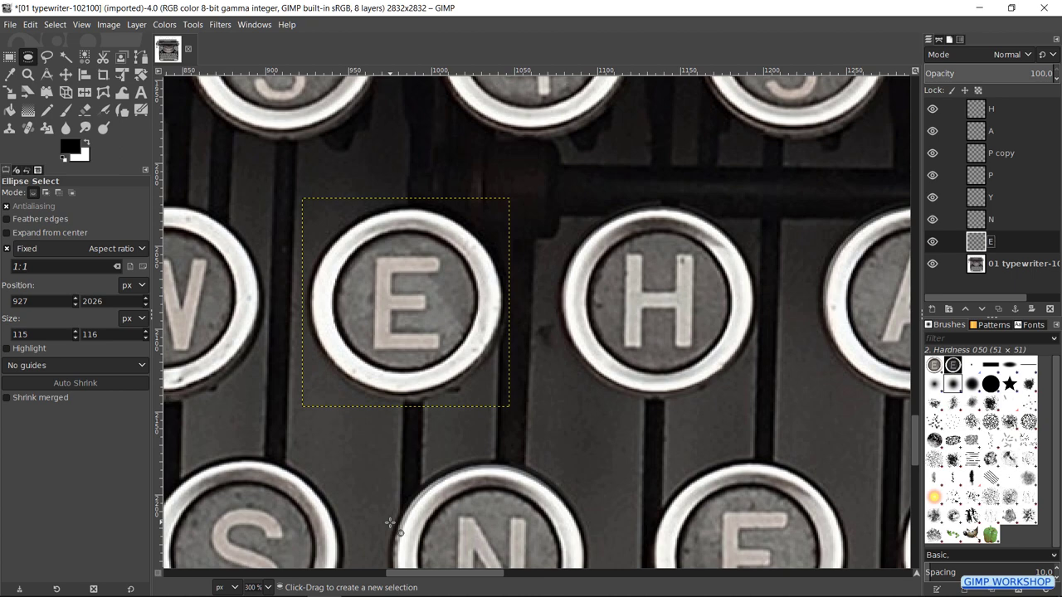
key("m")
left_click_drag(444, 211, 788, 471)
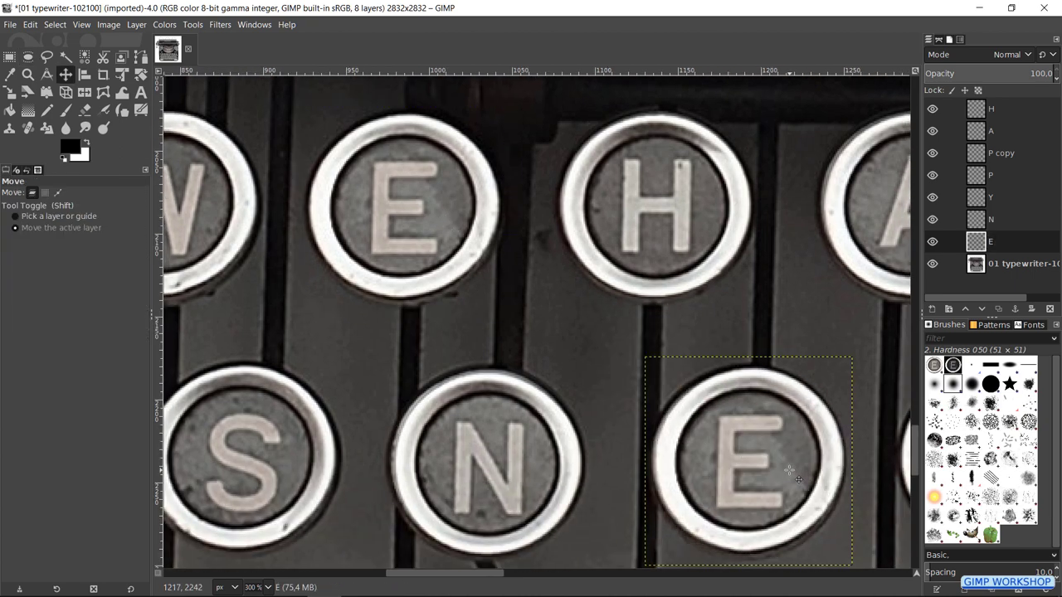
Step: On the photo layer, circle-select the W key and feather it by 5 px
key("Page_Down")
scroll(617, 384, "up", 5)
scroll(540, 326, "up", 2, "ctrl")
key("e")
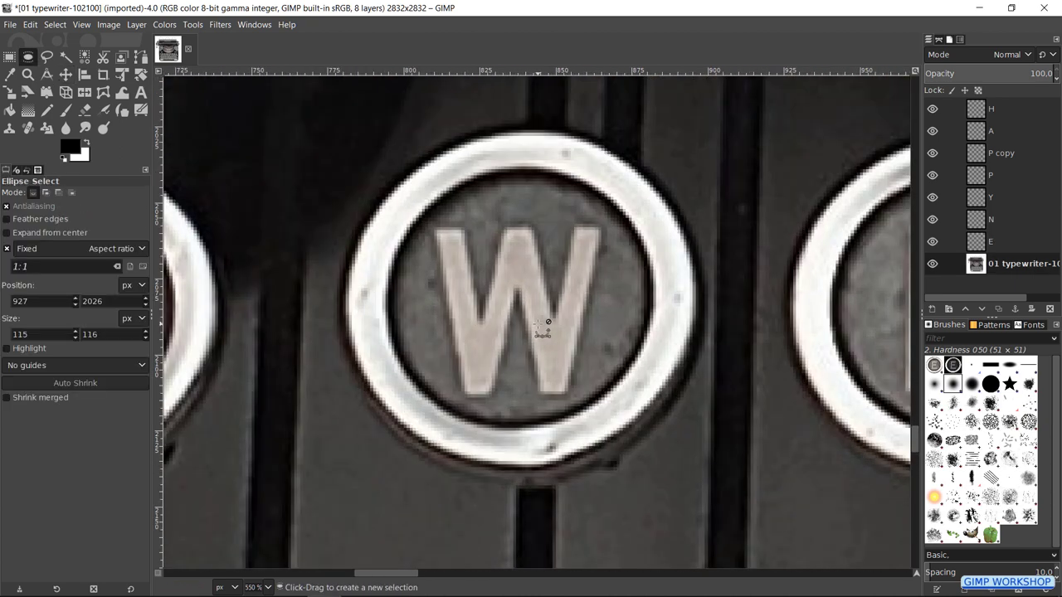
left_click_drag(342, 136, 695, 352)
key("Return")
left_click(55, 24)
left_click(74, 164)
Step: Paste the W key onto a layer named W and move it onto the G key
key("Return")
key("ctrl+c")
key("ctrl+v")
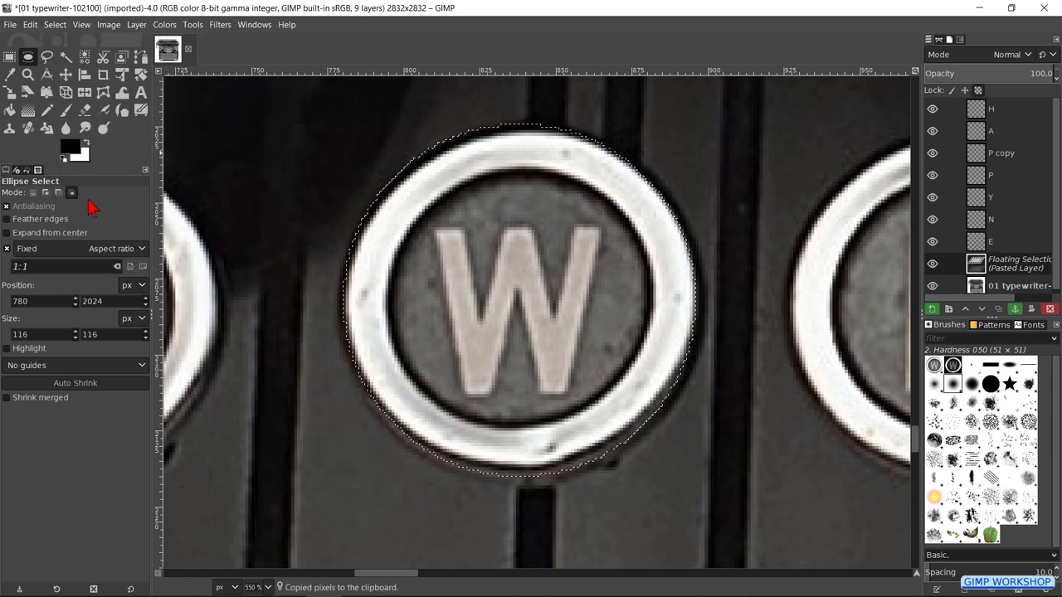
key("shift+ctrl+n")
double_click(1005, 265)
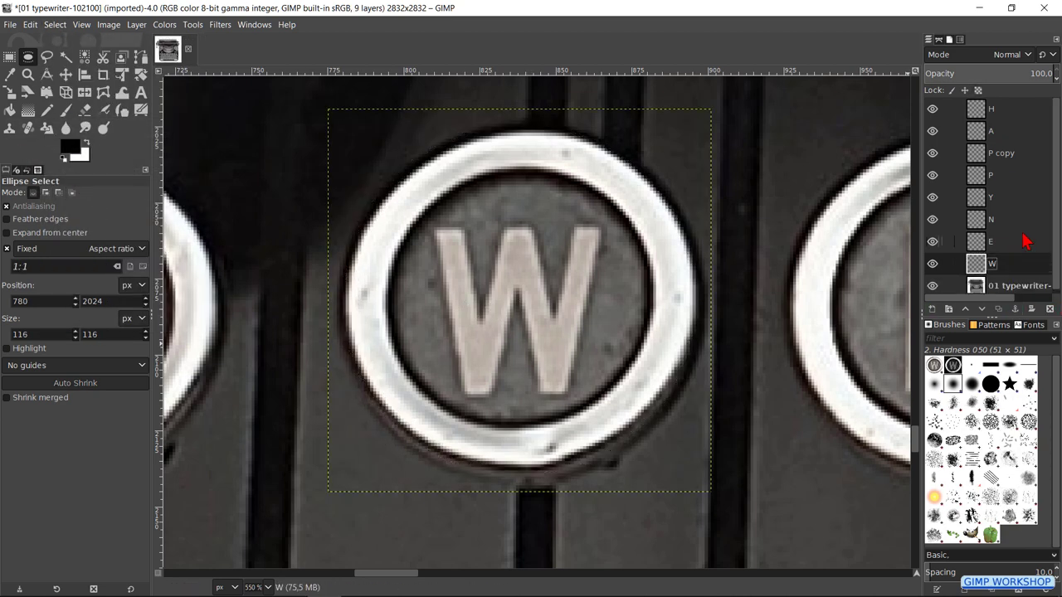
scroll(518, 313, "down", 5)
key("m")
left_click_drag(521, 317, 799, 403)
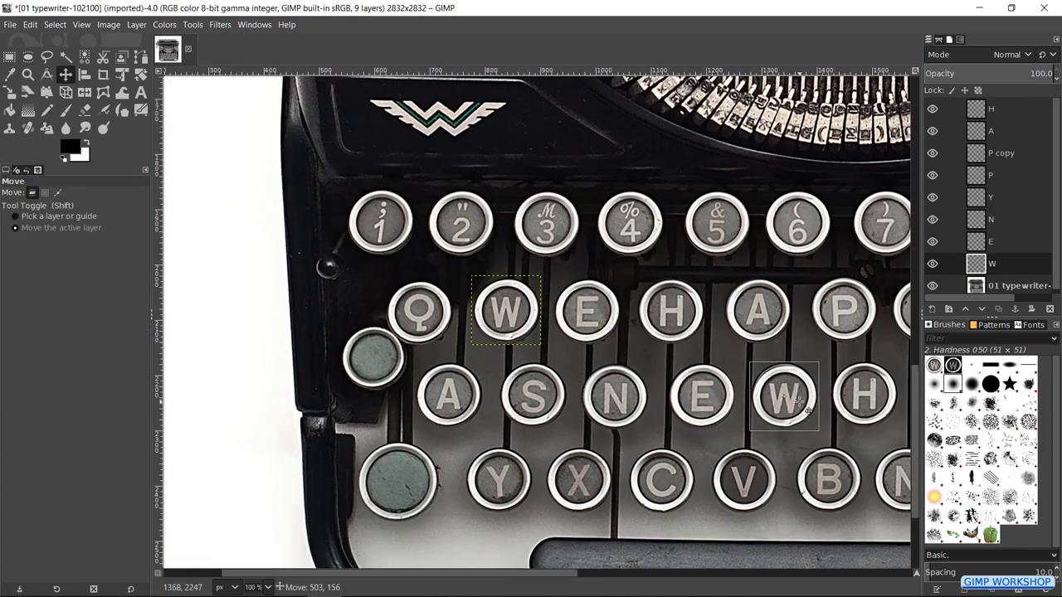
scroll(798, 404, "up", 3)
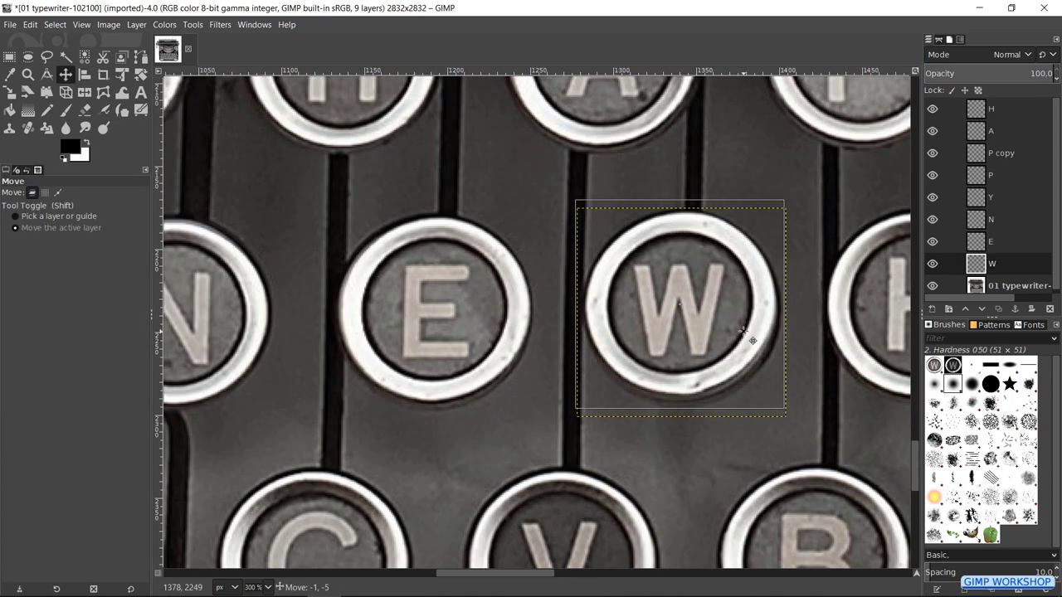
scroll(586, 389, "down", 3)
Step: Duplicate the Y, E and A layers and place the copies on H, J and K
left_click(1004, 202)
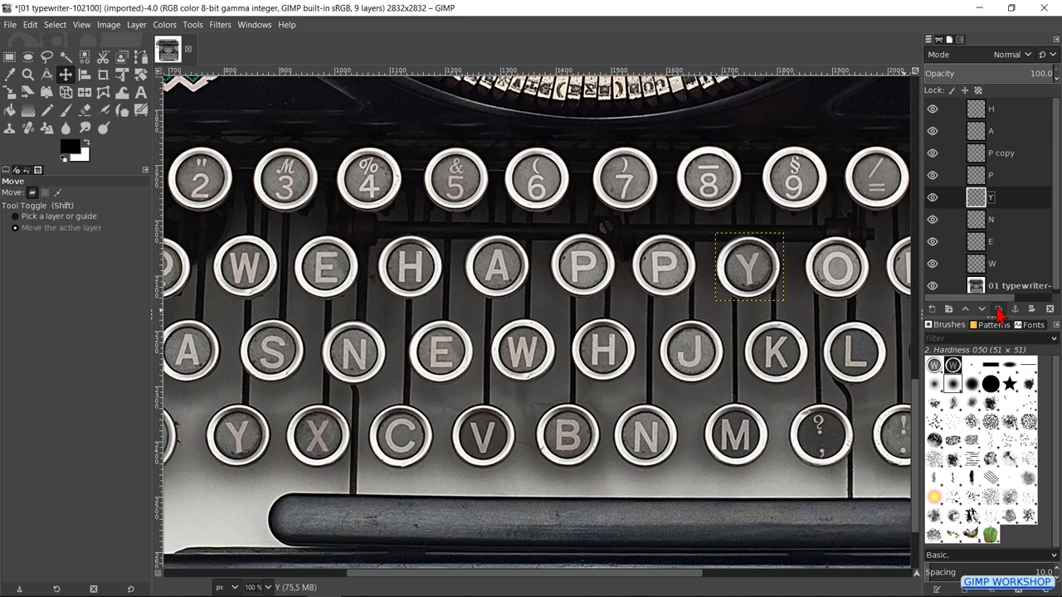
left_click(997, 309)
left_click_drag(763, 280, 617, 355)
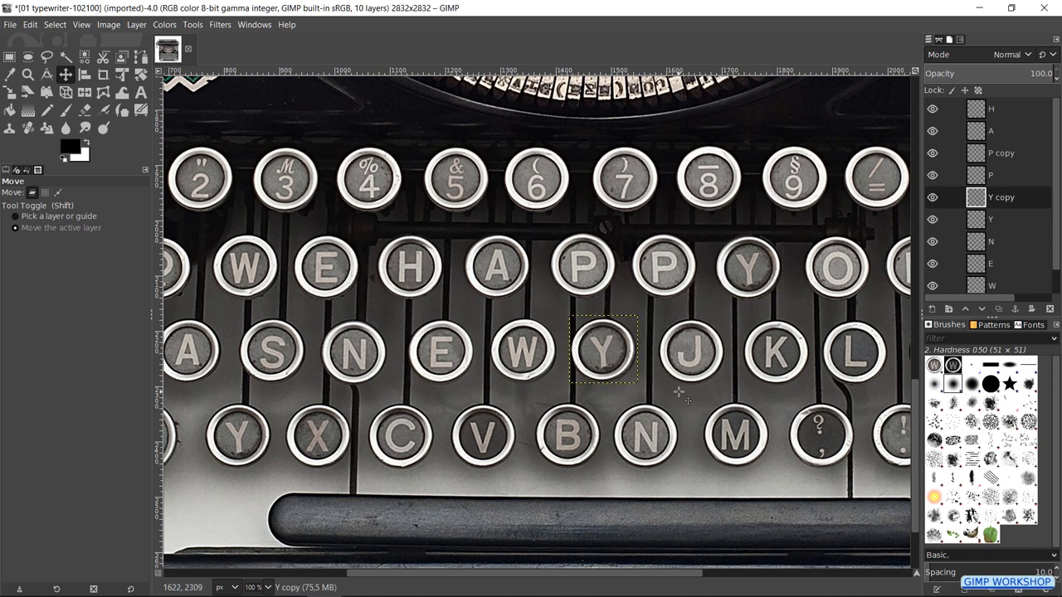
left_click(1001, 264)
left_click(998, 308)
left_click_drag(444, 354, 694, 355)
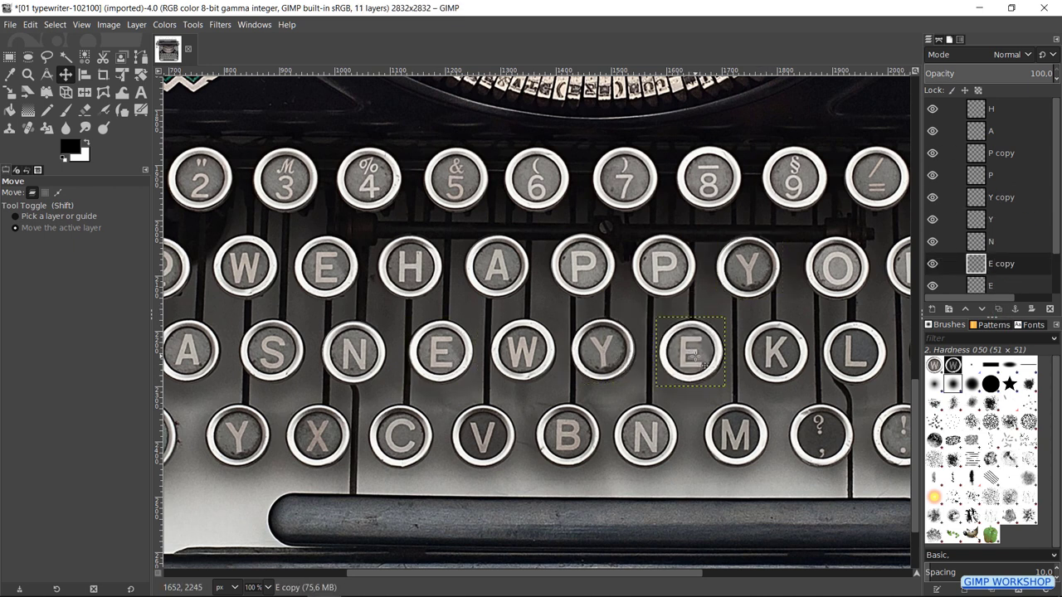
left_click(1001, 131)
left_click(998, 308)
left_click_drag(501, 271, 781, 360)
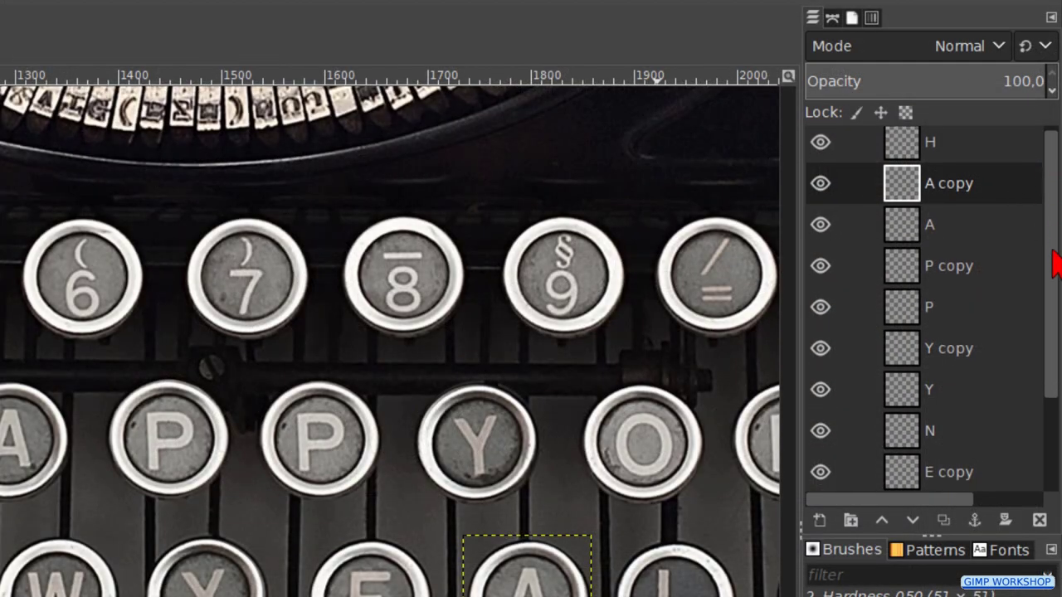
Step: Activate the original photo layer and show only it
left_click_drag(1054, 237, 1055, 384)
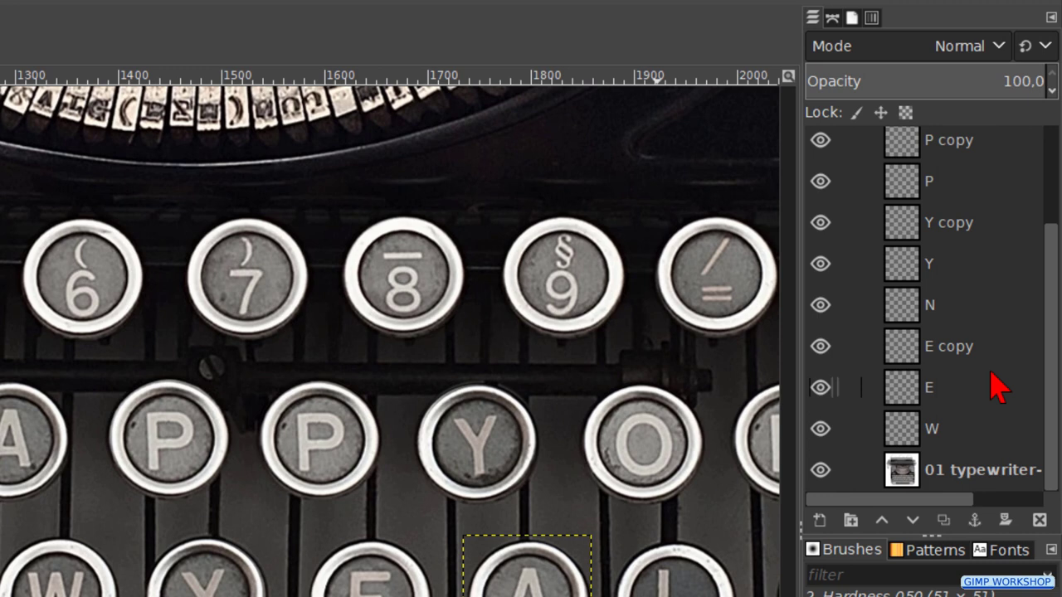
left_click(970, 474)
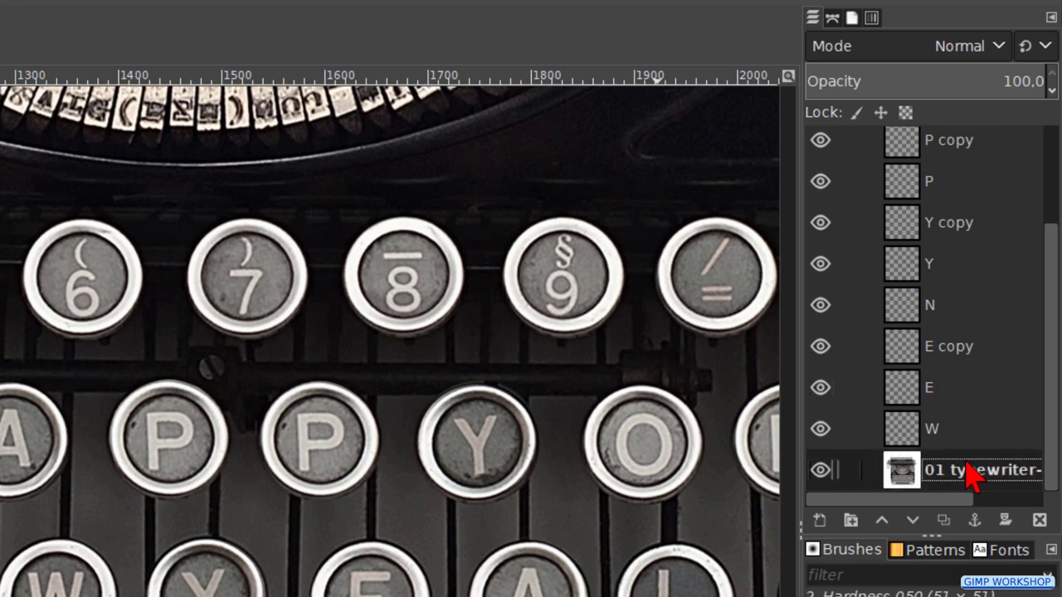
left_click(820, 470, "shift")
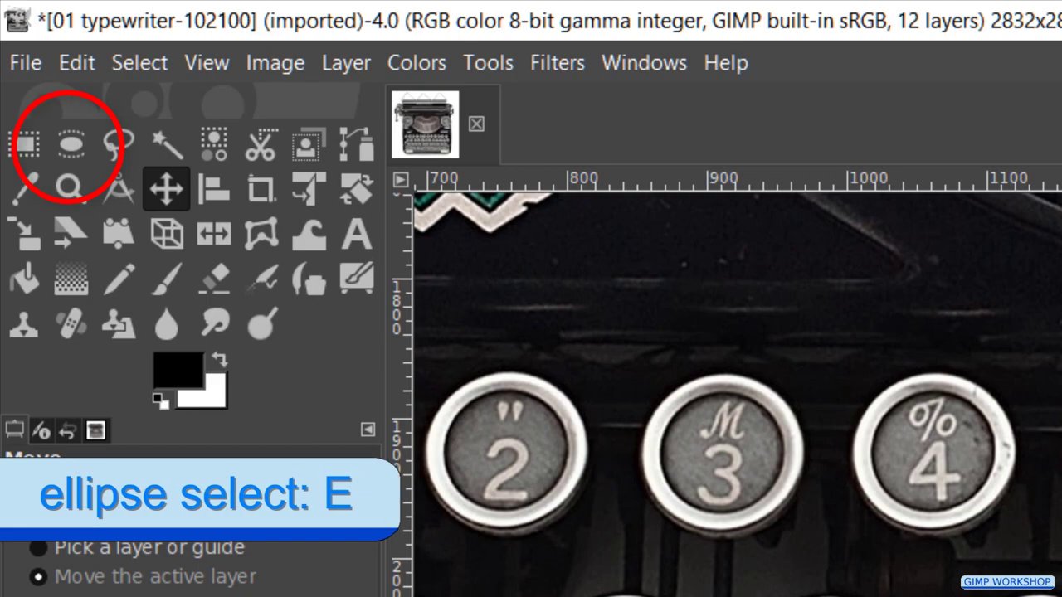
Step: Circle-select the R key, centre the circle, and feather it by 5 px
key("e")
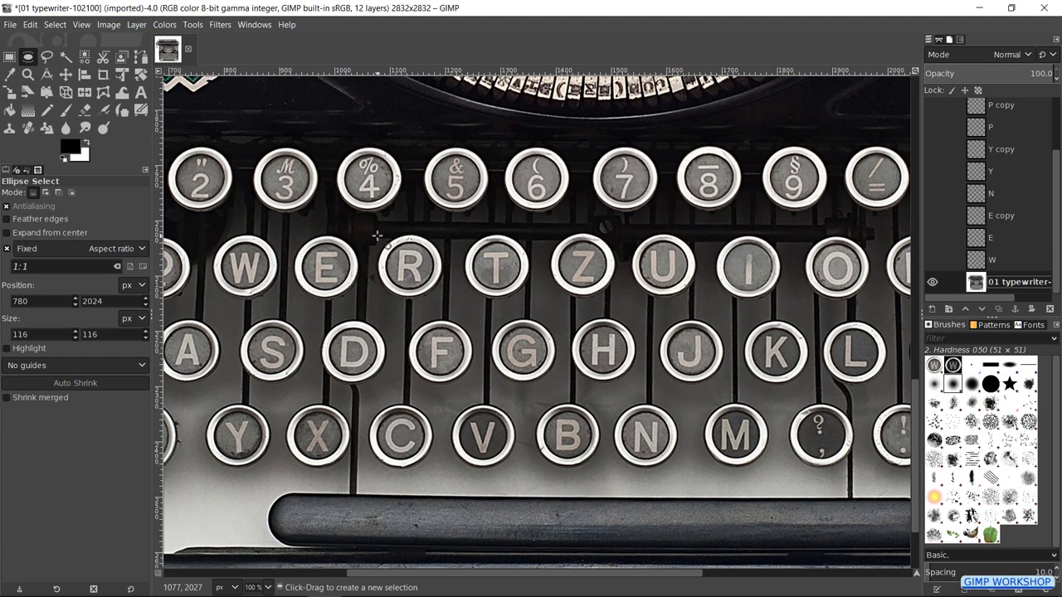
scroll(377, 236, "up", 2)
scroll(376, 236, "up", 2)
left_click_drag(379, 236, 612, 384)
left_click_drag(545, 374, 551, 367)
left_click(564, 359)
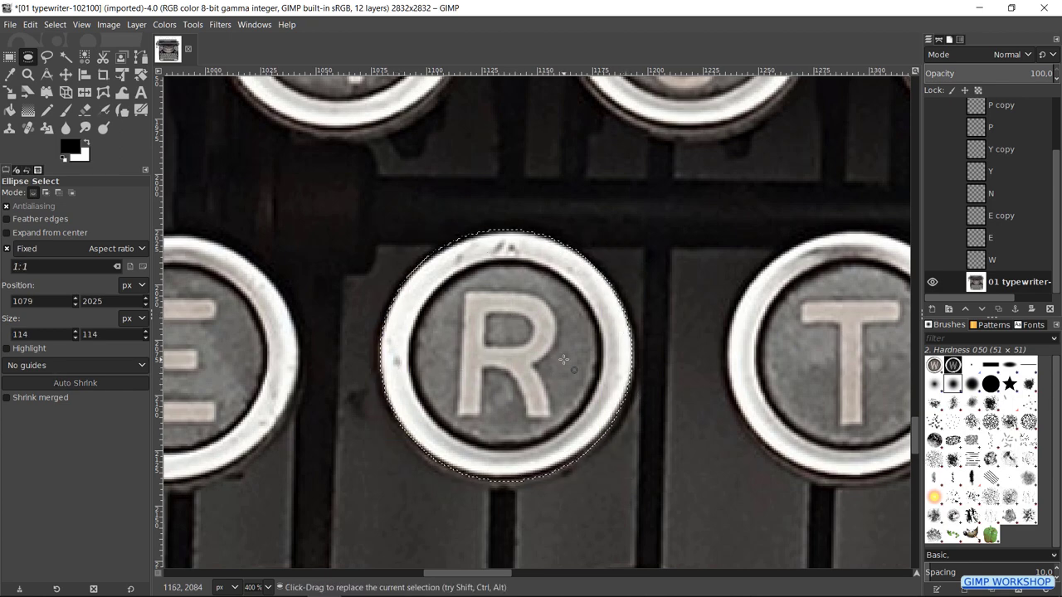
left_click(55, 24)
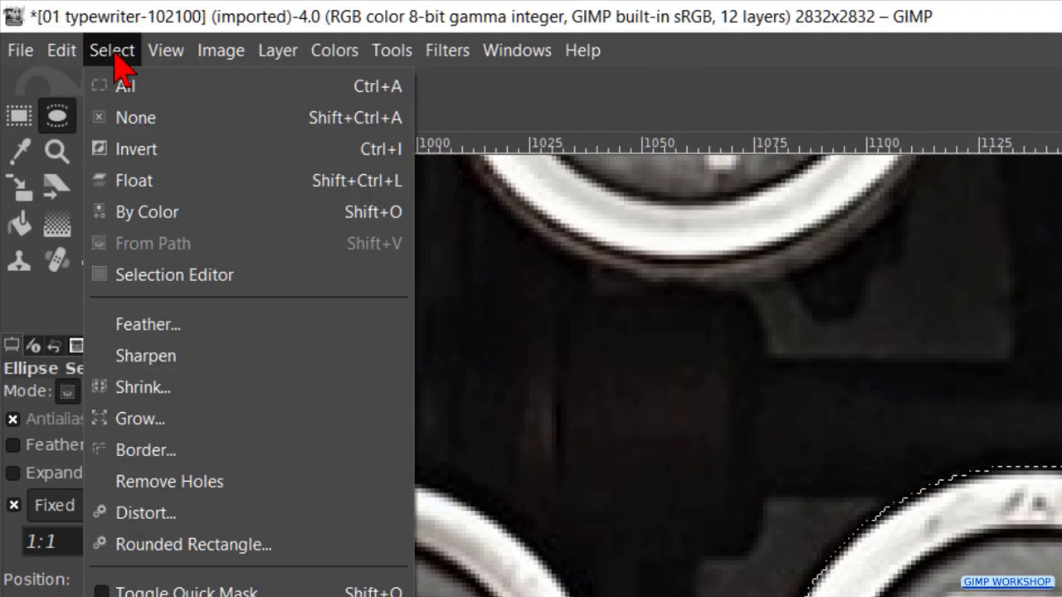
left_click(169, 326)
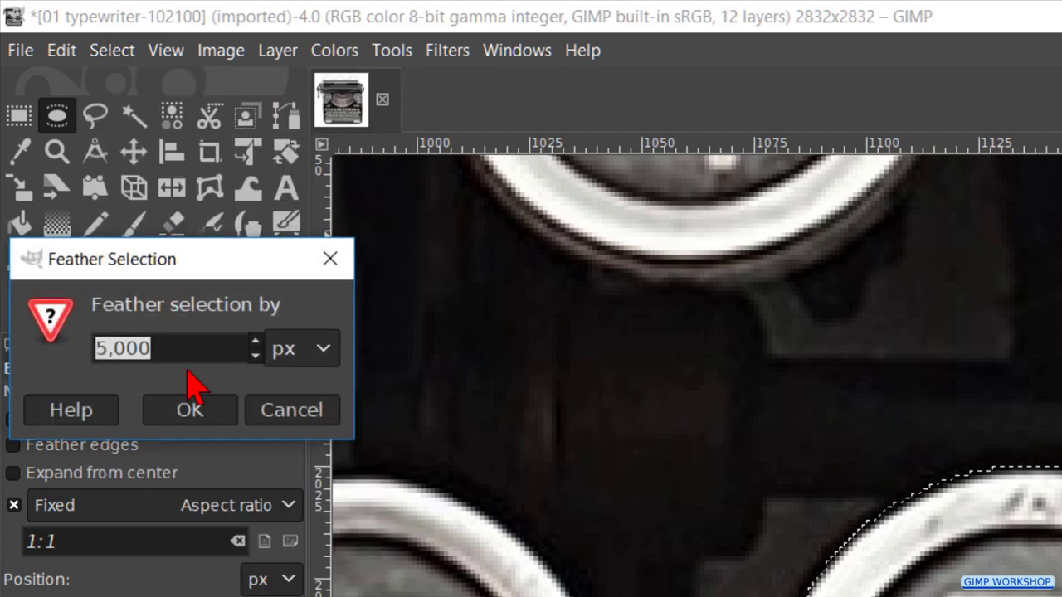
left_click(199, 412)
Step: Paste the feathered R key onto a new layer named R
key("ctrl+c")
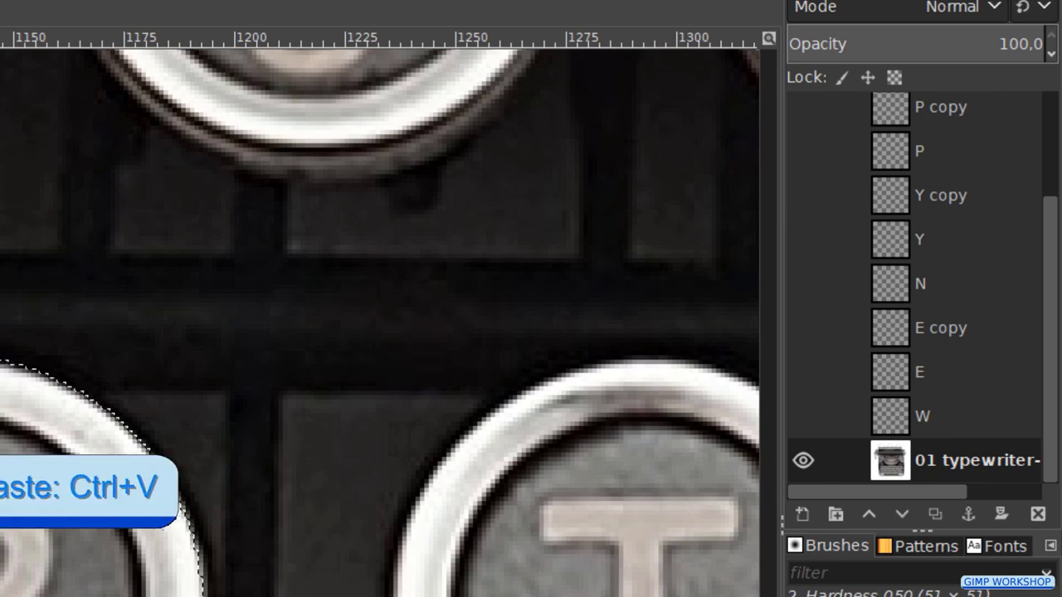
key("ctrl+v")
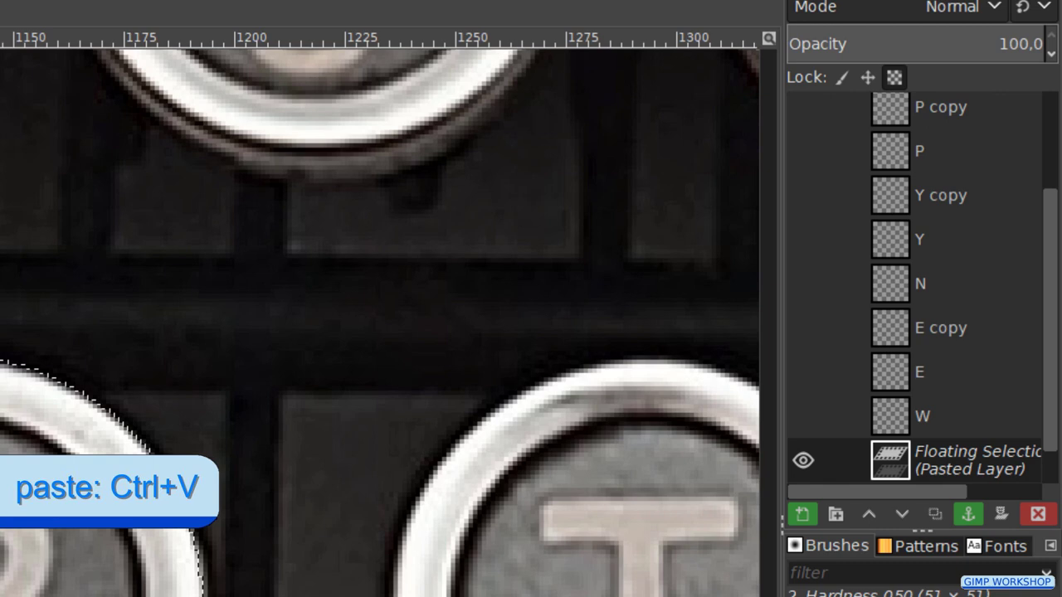
key("ctrl+shift+n")
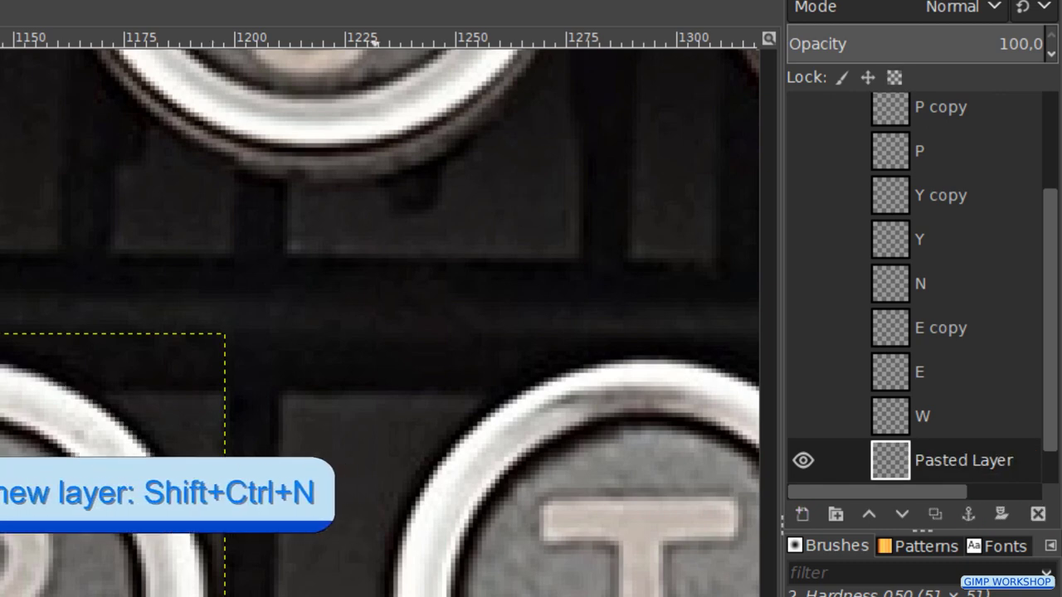
double_click(954, 463)
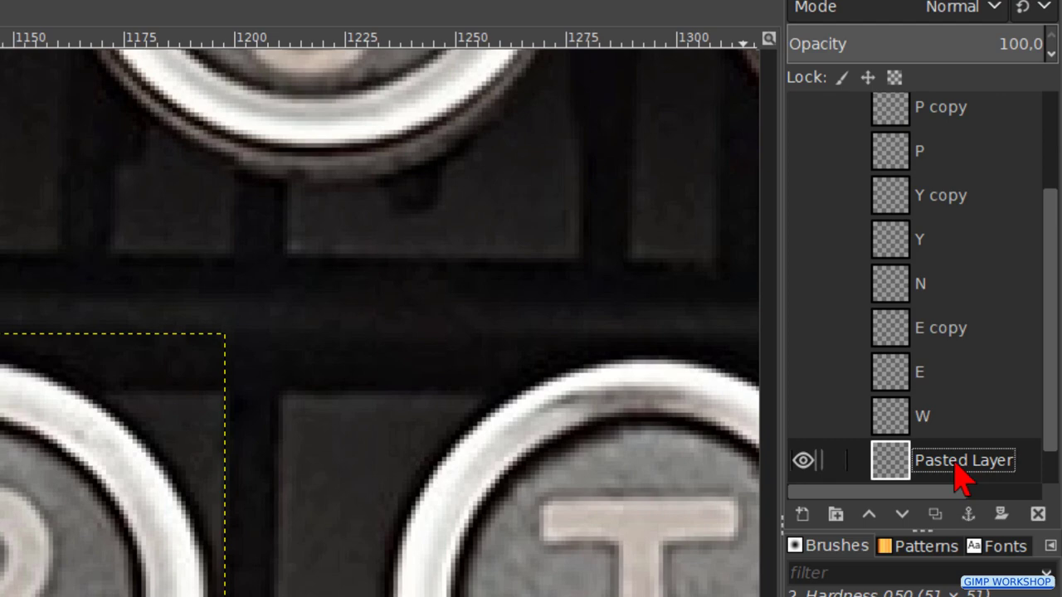
type("R")
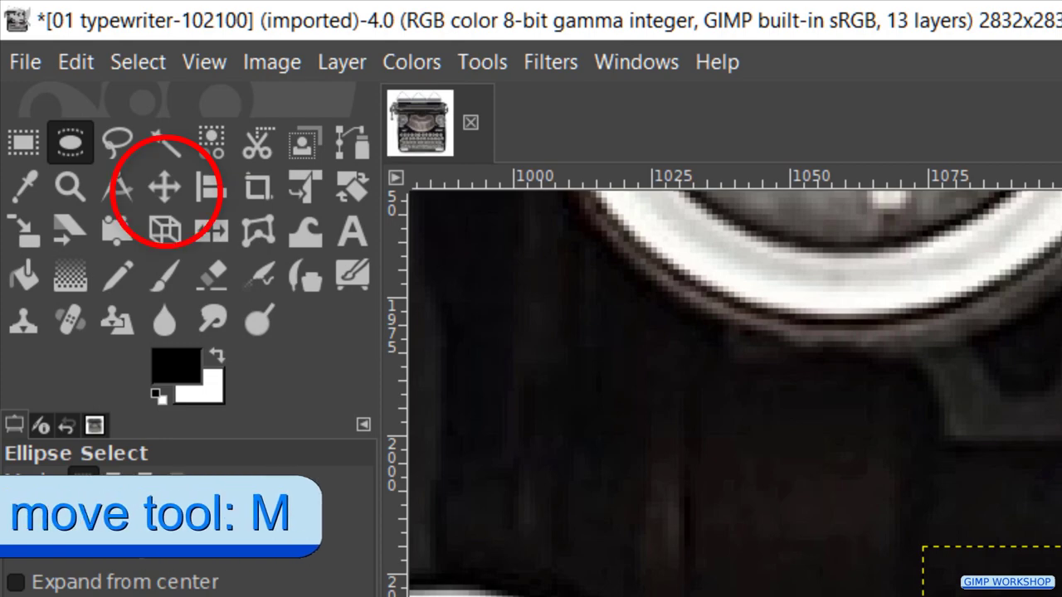
Step: Move the R layer onto the L key to complete YEAR
key("m")
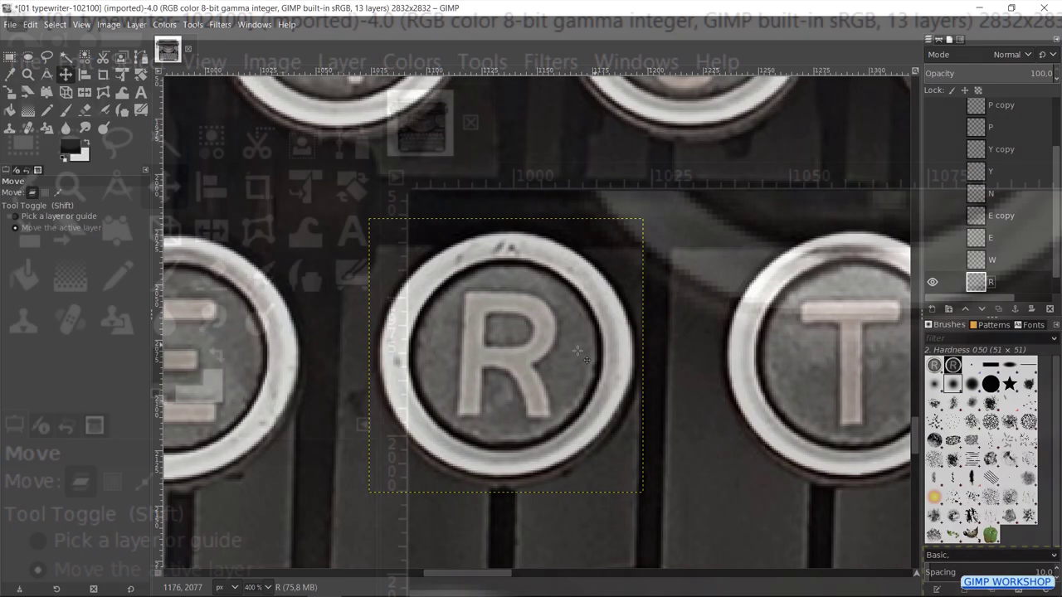
scroll(554, 352, "down", 5)
scroll(554, 352, "down", 1)
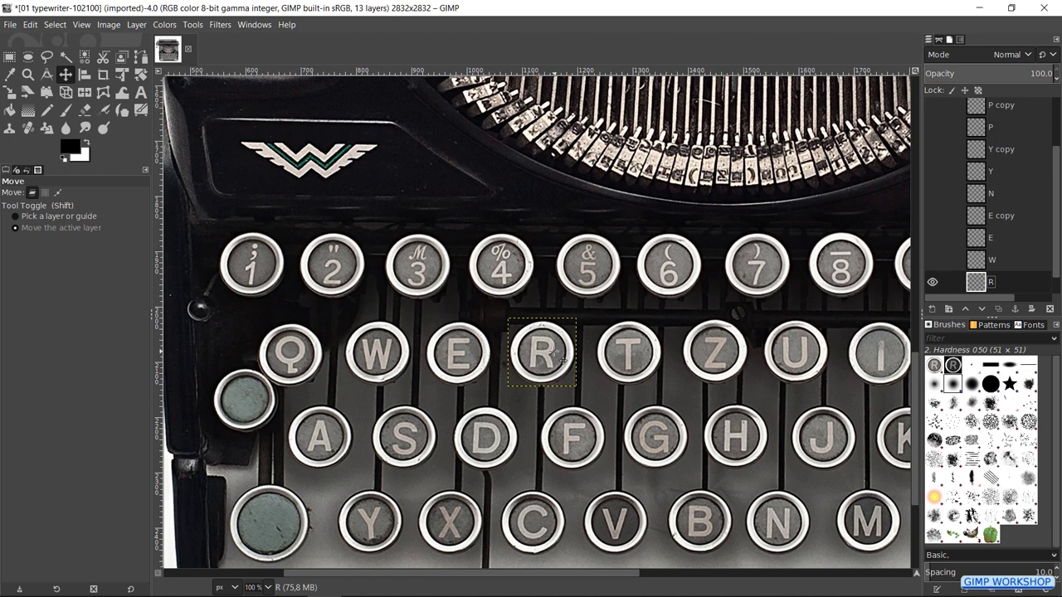
left_click_drag(839, 383, 584, 378)
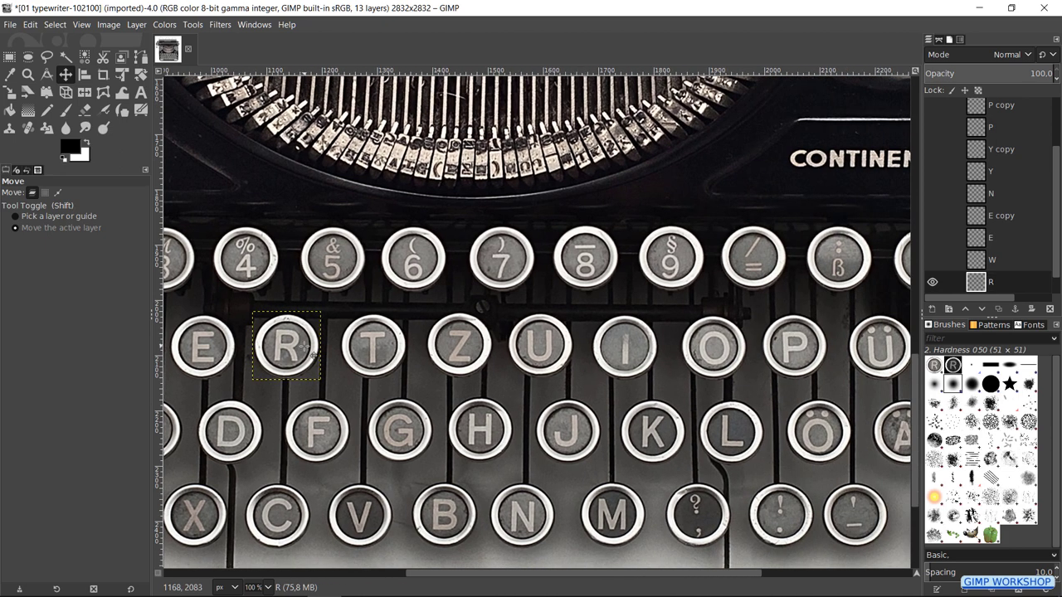
left_click_drag(306, 348, 751, 433)
scroll(750, 432, "up", 4)
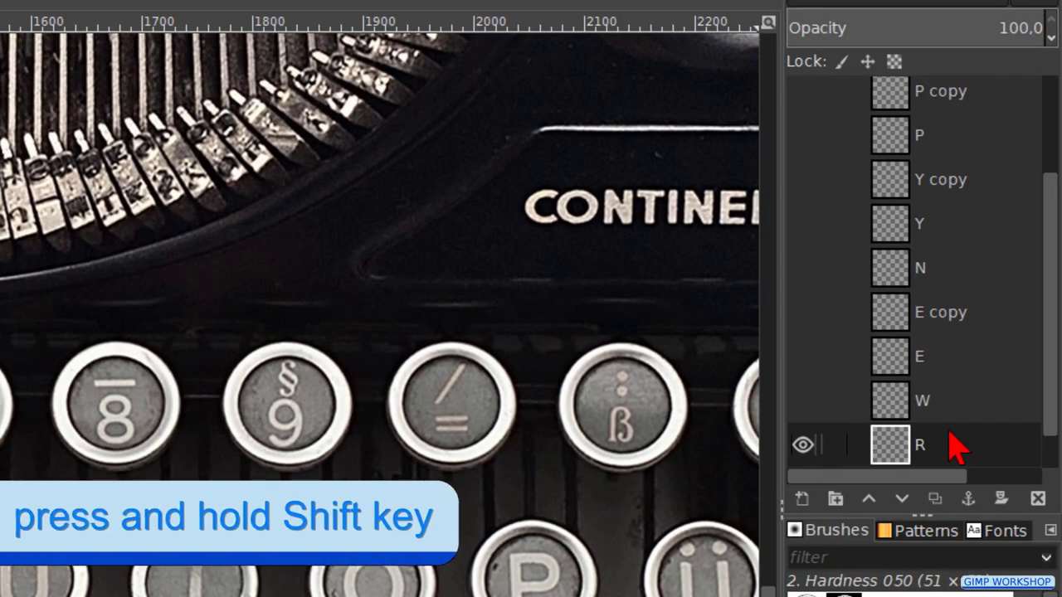
scroll(983, 399, "down", 1)
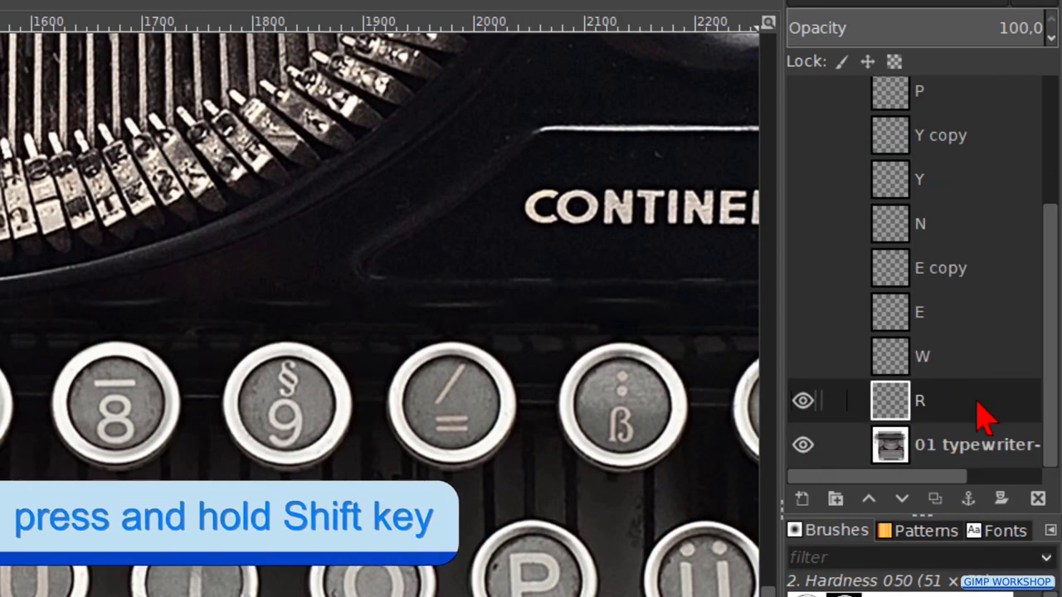
Step: Toggle layer visibility to check HAPPY NEW YEAR, then hide the typewriter photo layer
left_click(809, 444, "shift")
left_click(808, 444, "shift")
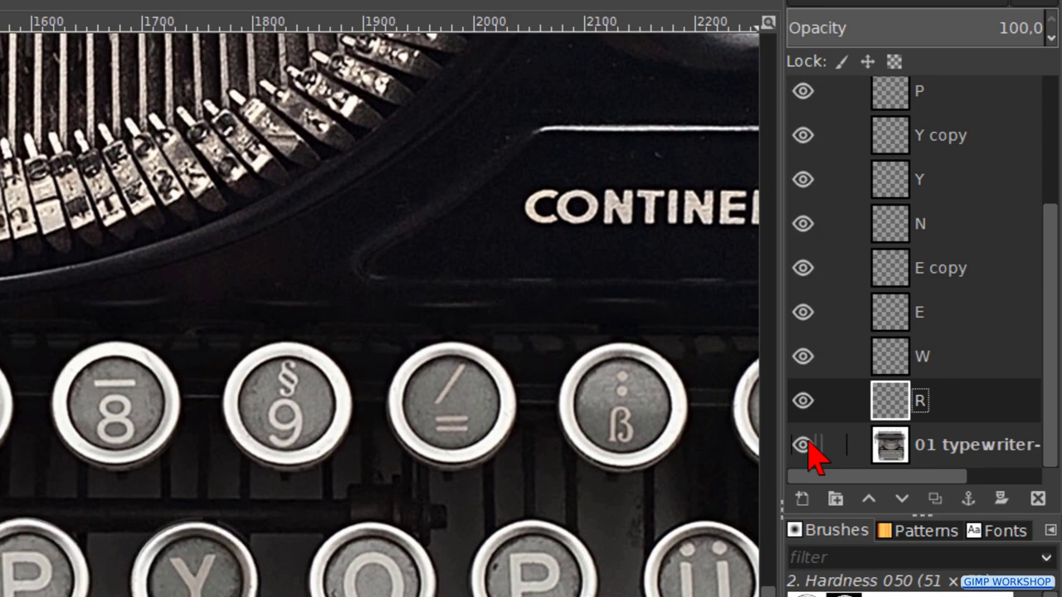
left_click(809, 444, "shift")
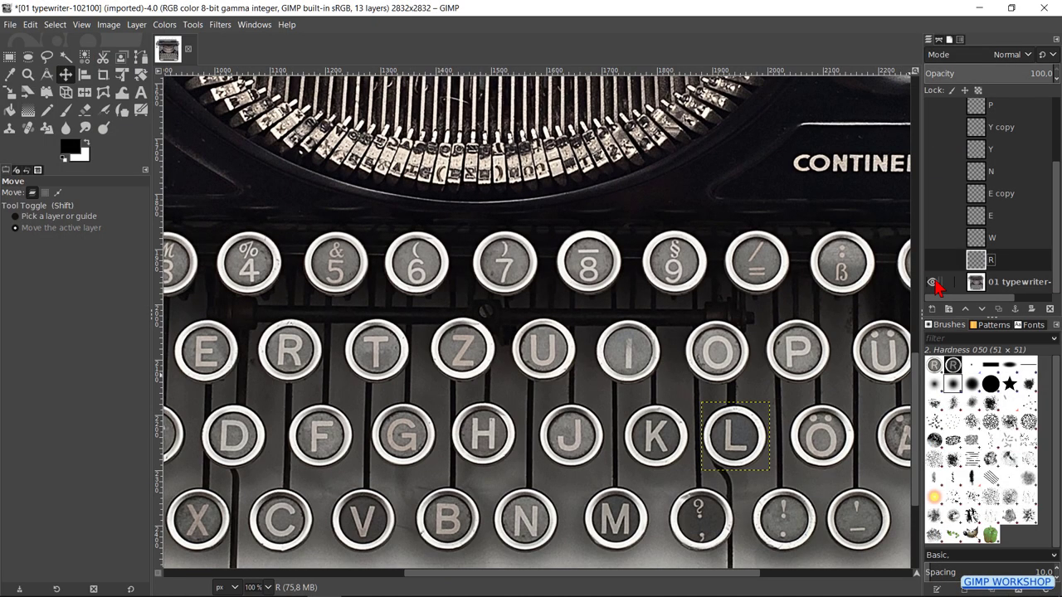
left_click(933, 282, "shift")
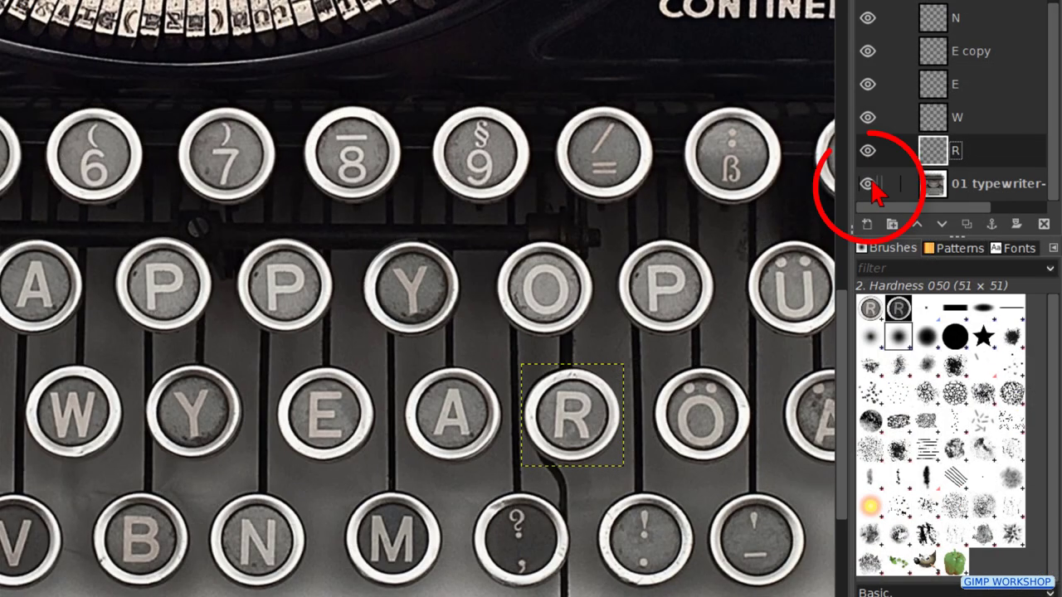
left_click(867, 183)
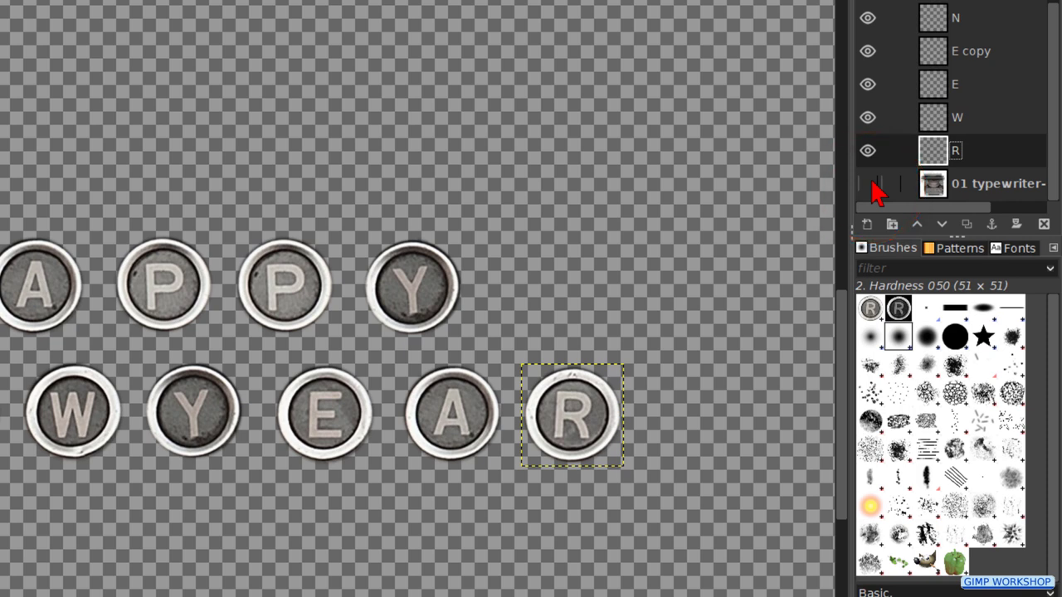
Step: Merge the visible letter-key layers into layer R and show the typewriter photo again
right_click(910, 82)
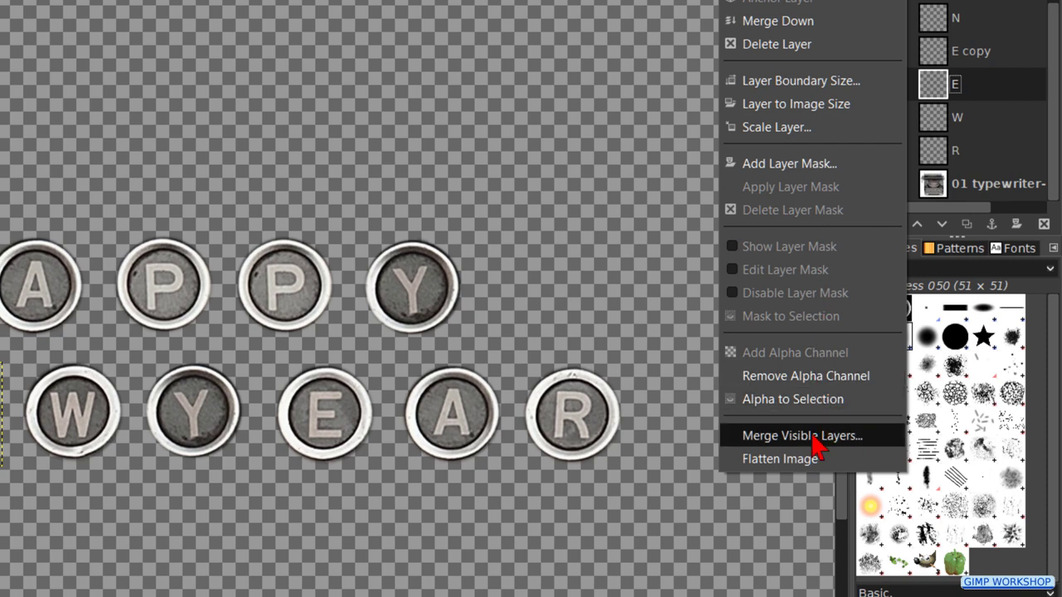
left_click(815, 437)
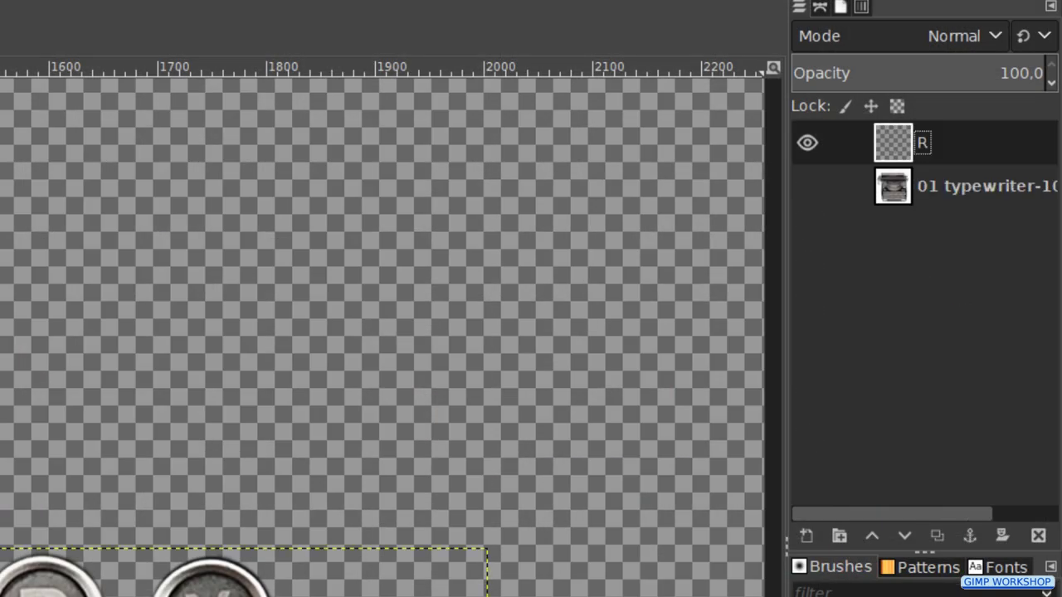
left_click(809, 186)
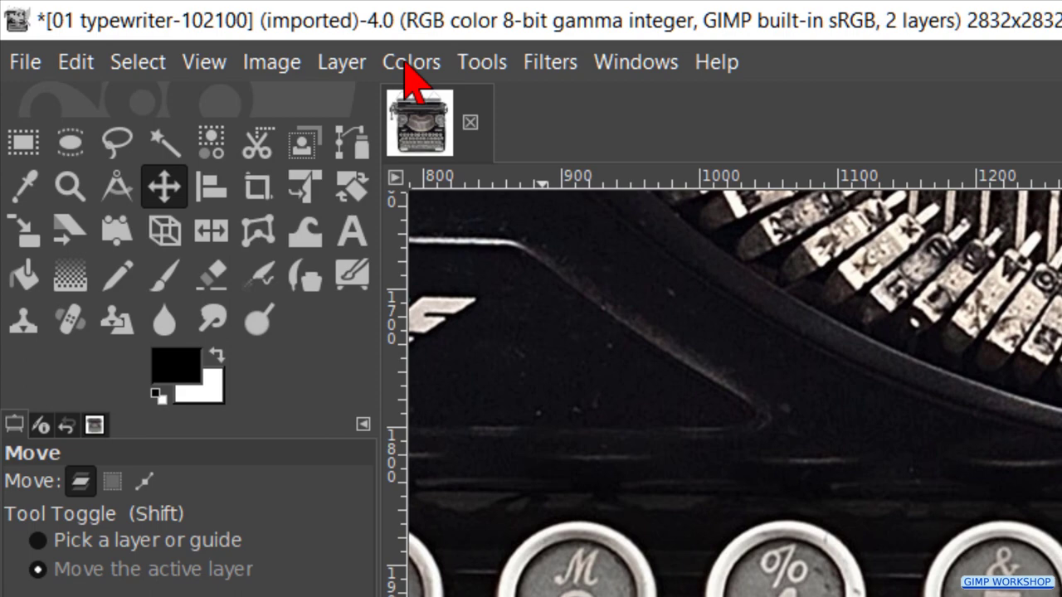
Step: Colorize the merged letter keys with hue 0,07 and saturation 0,5
left_click(410, 63)
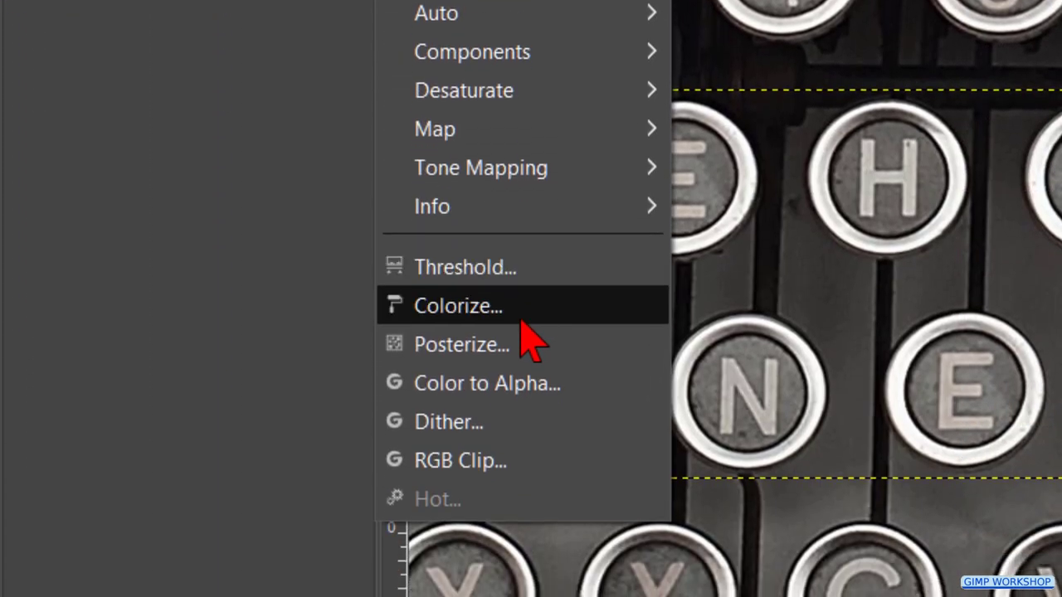
left_click(521, 320)
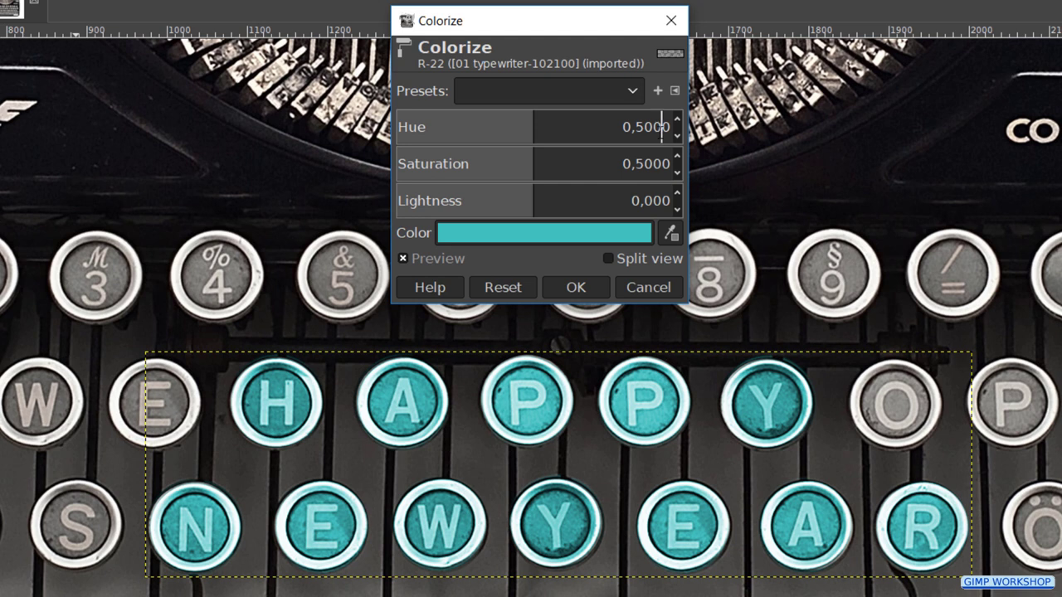
left_click_drag(663, 127, 623, 127)
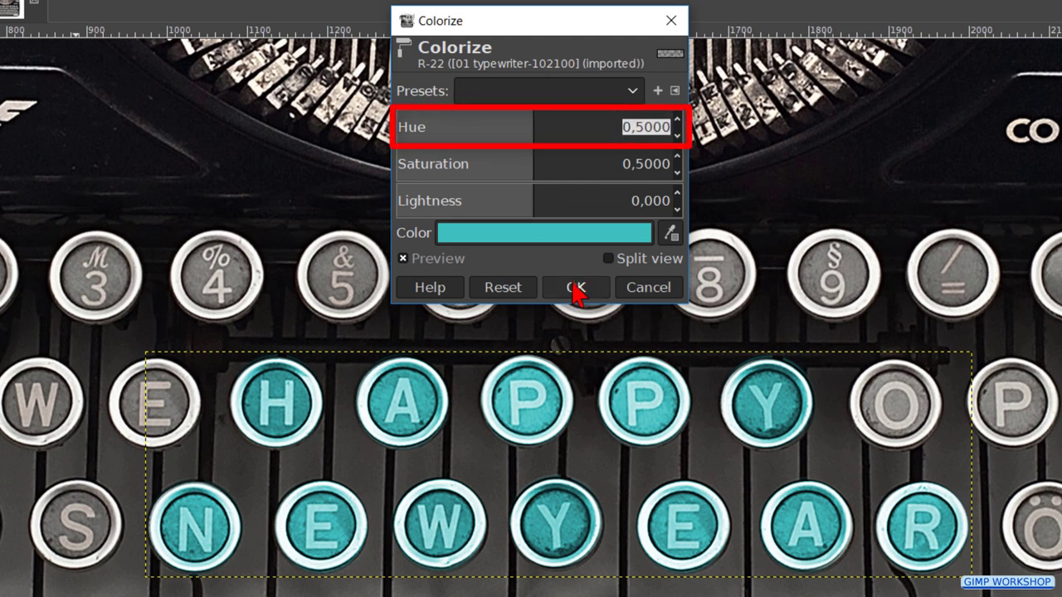
type("0,07")
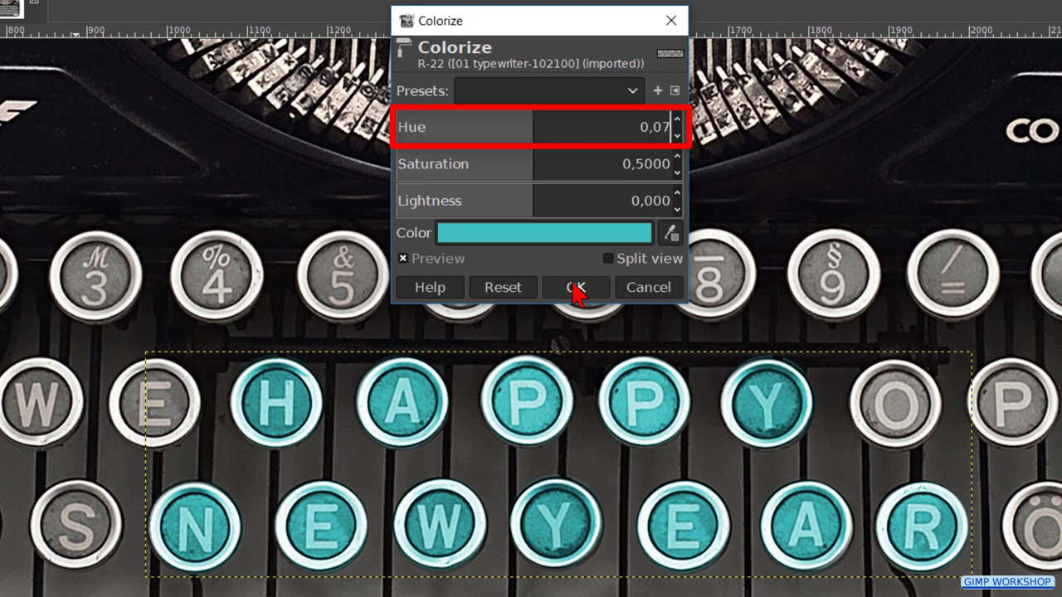
key("Return")
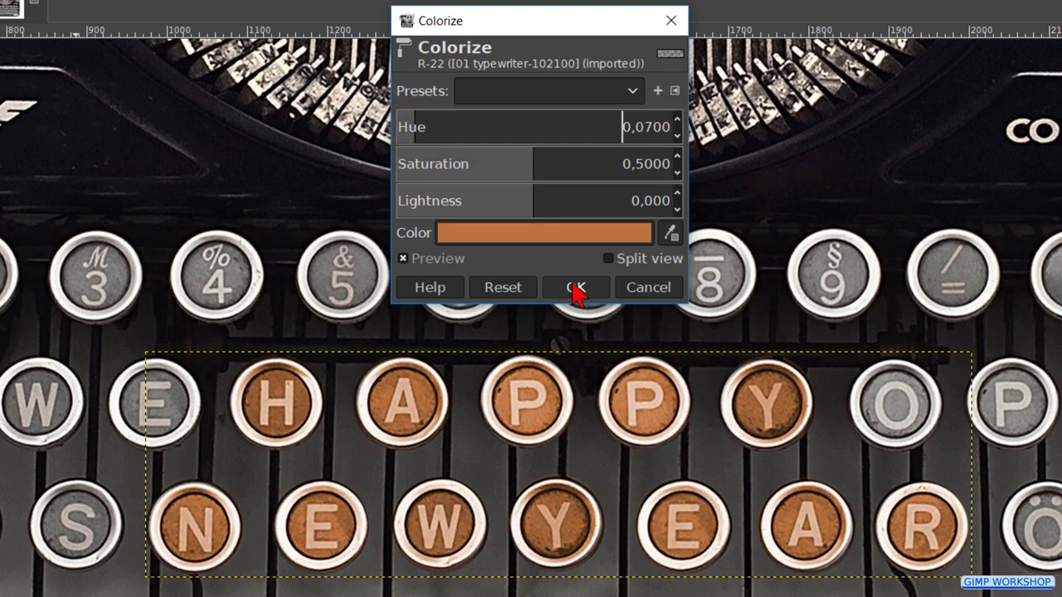
left_click(575, 288)
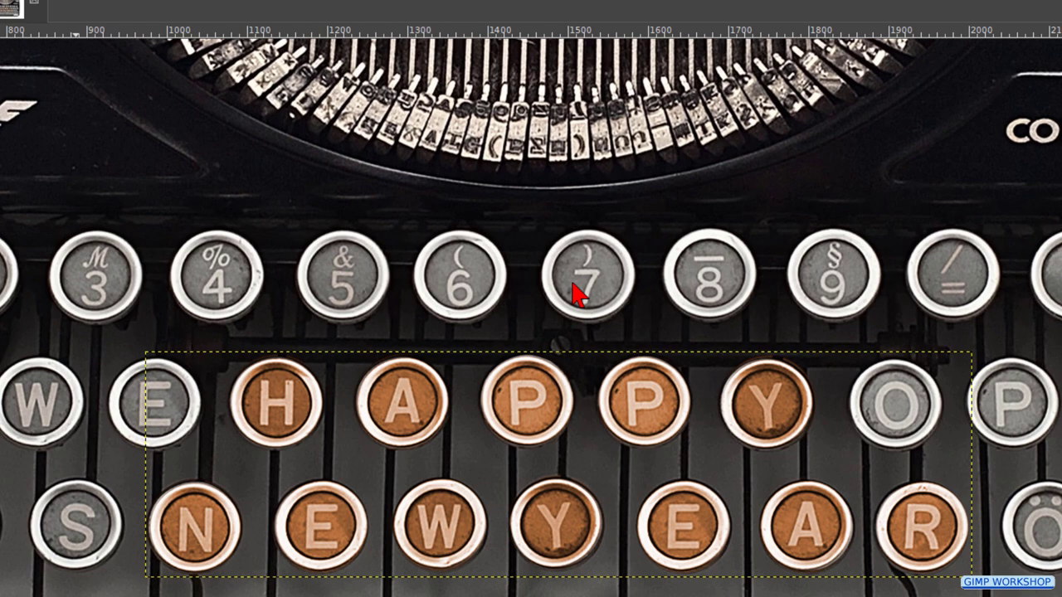